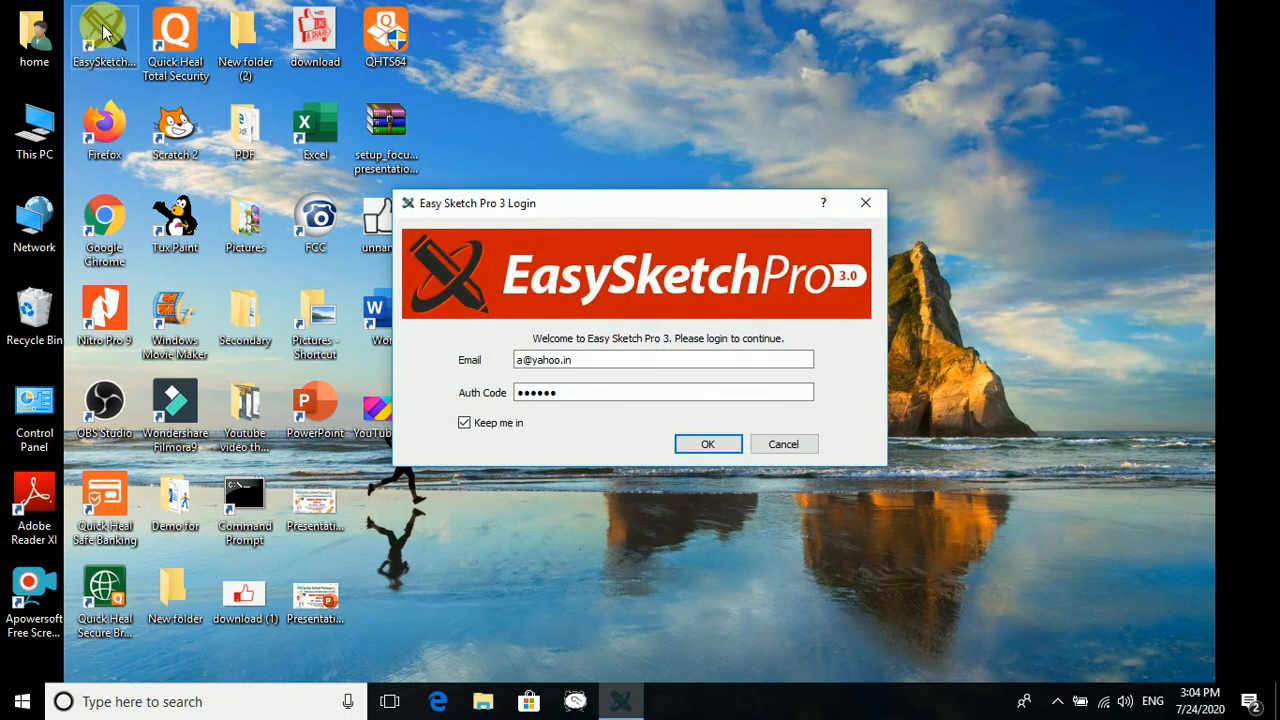
Log in to Easy Sketch Pro 3 with the prefilled e-mail and auth code
left_click(703, 447)
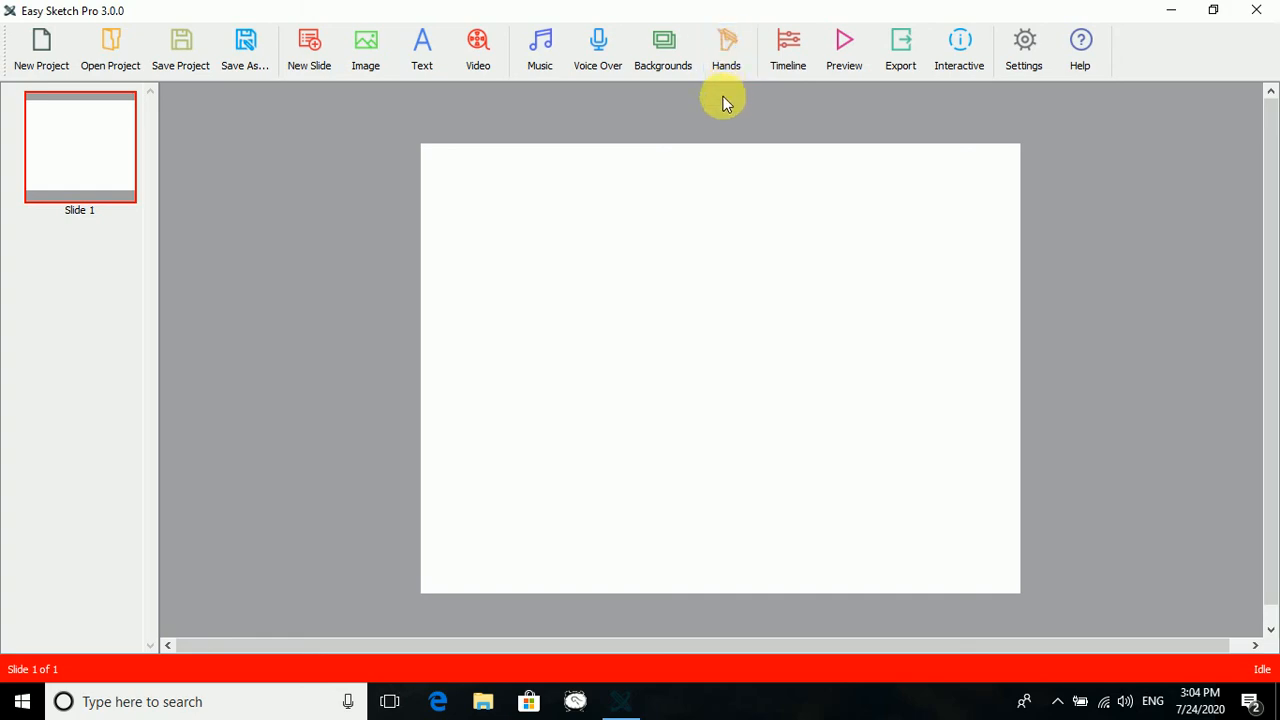
left_click(726, 60)
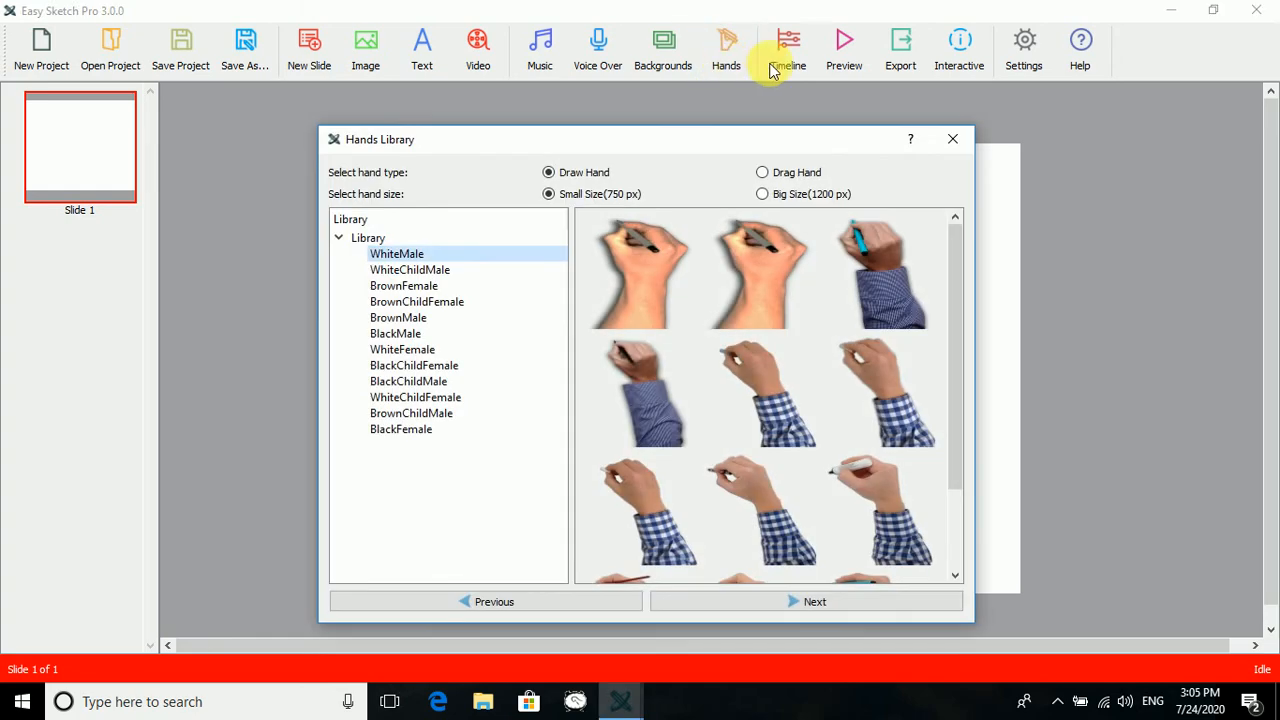
left_click(953, 139)
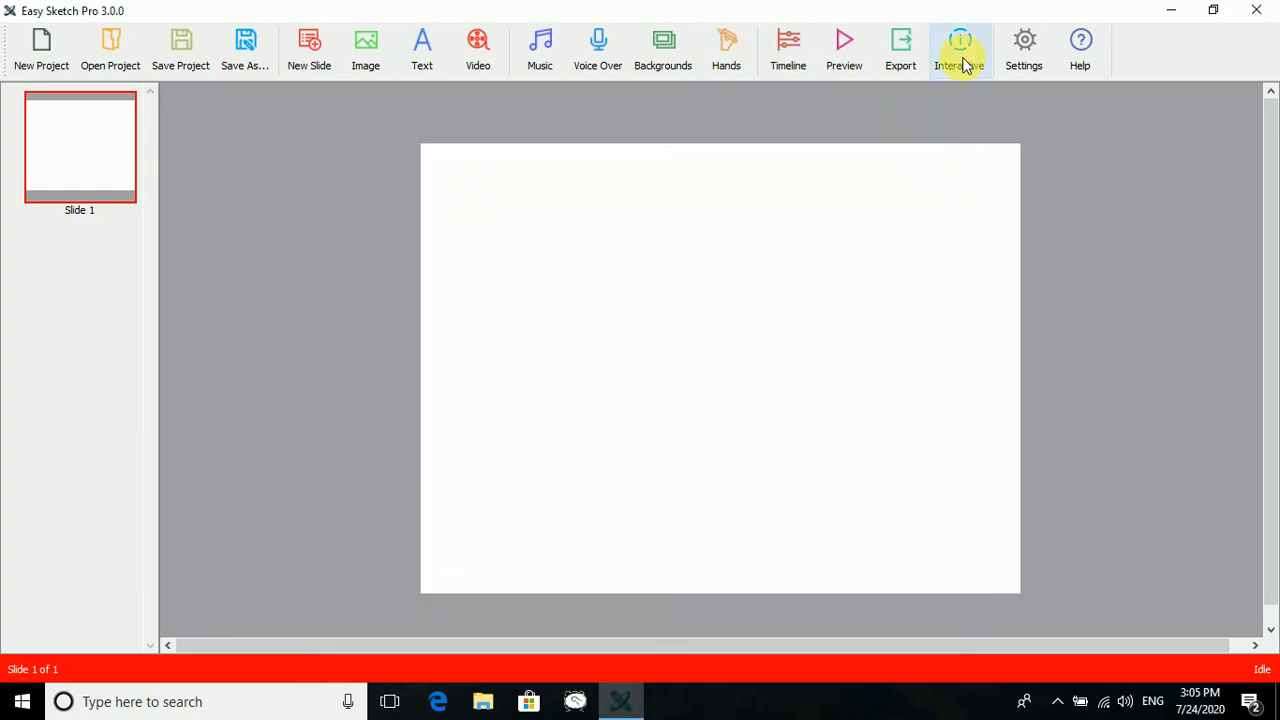
Set the project's canvas size to 1280x720 and open the background colour selection
left_click(1021, 58)
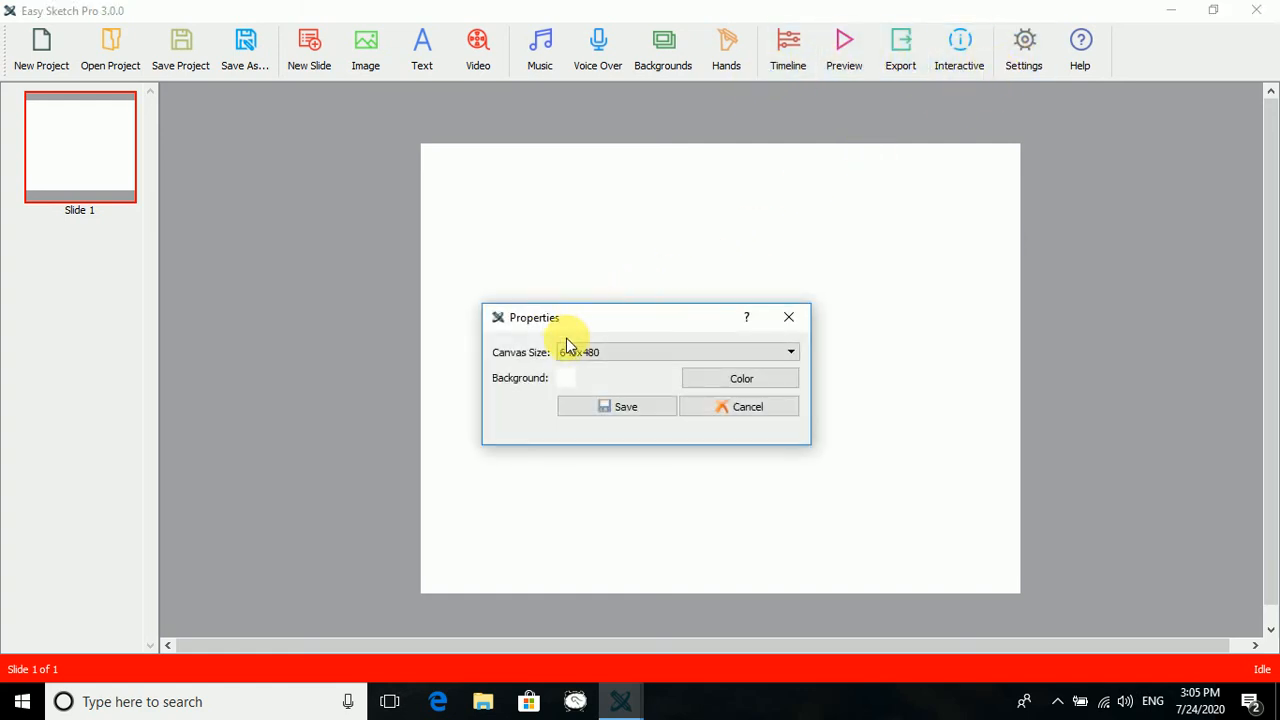
left_click(790, 356)
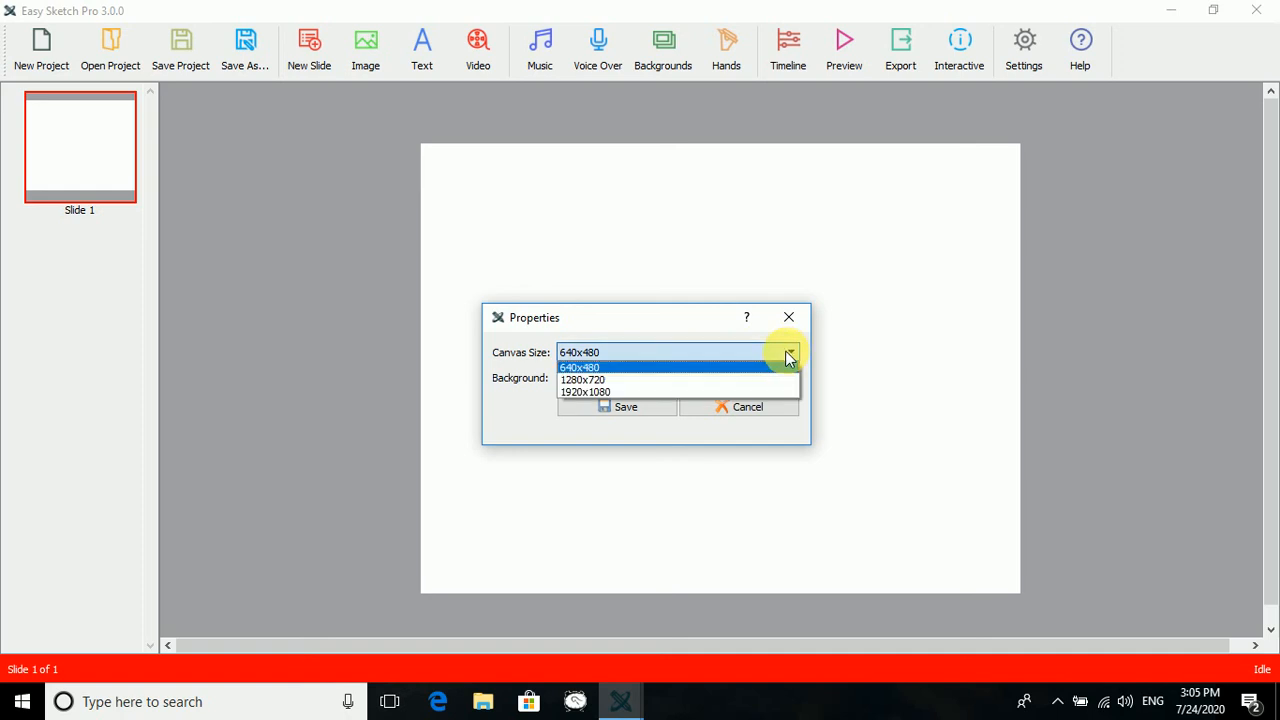
left_click(606, 382)
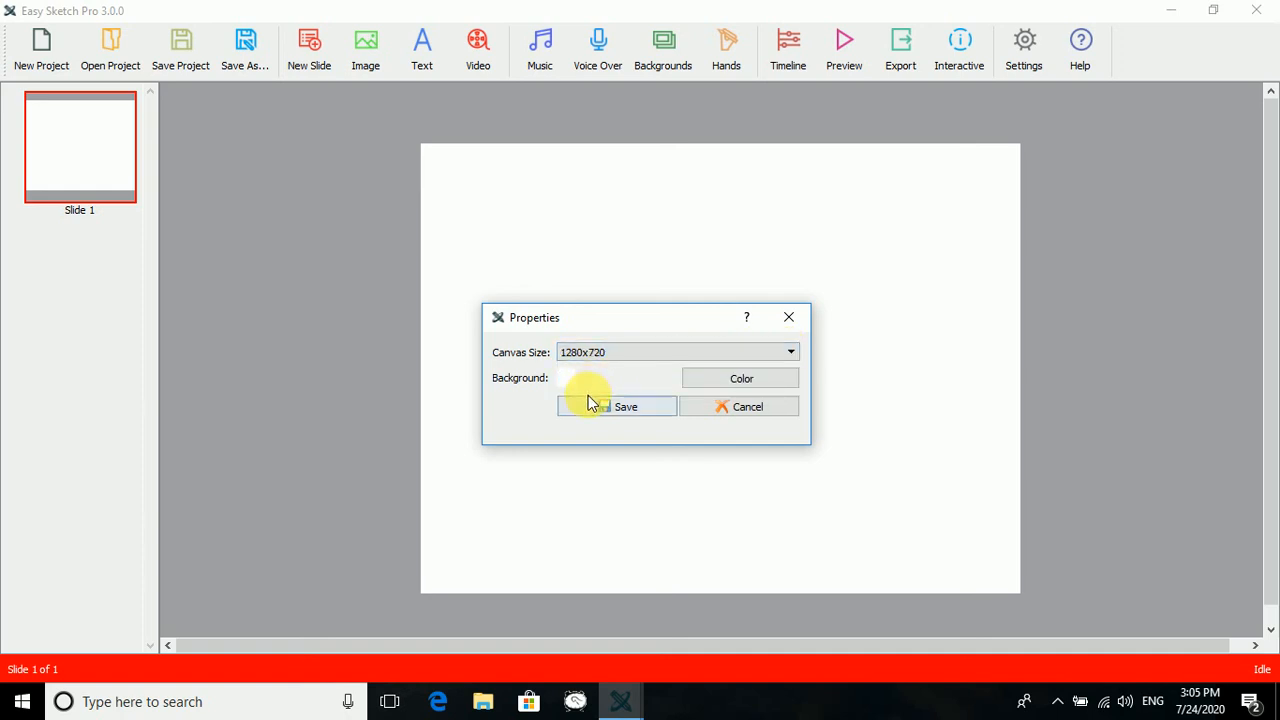
left_click(754, 386)
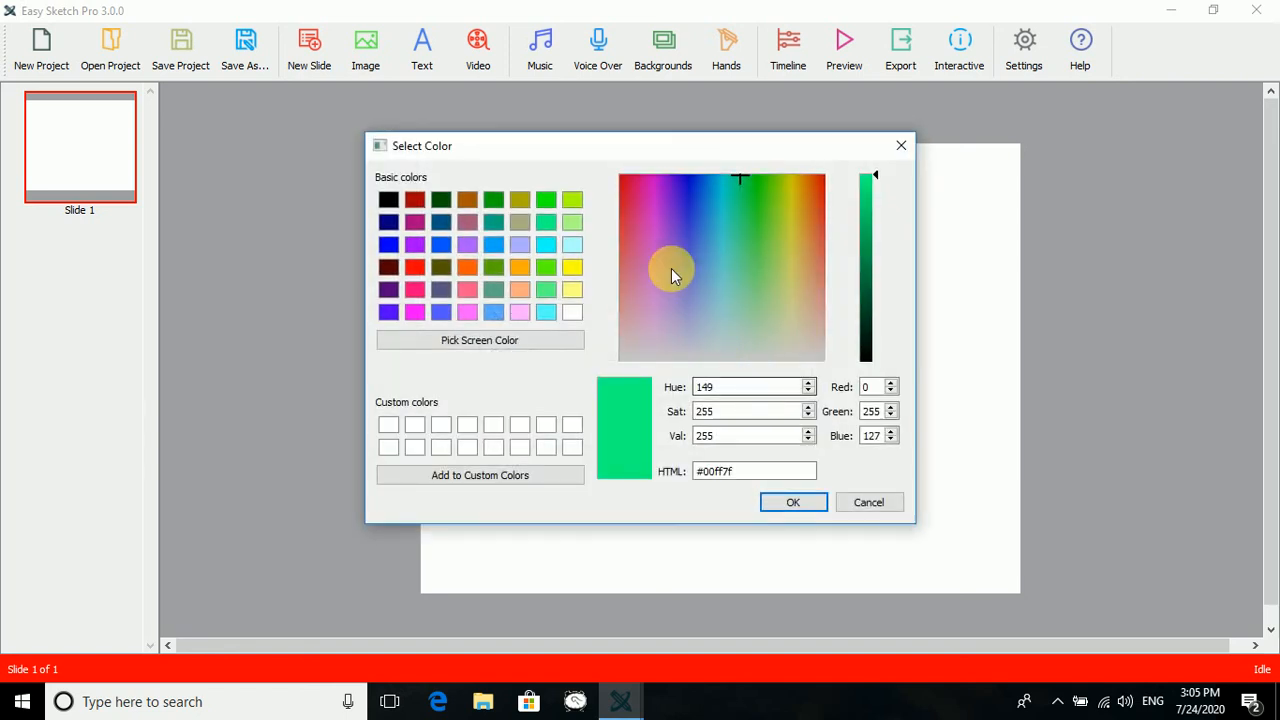
Try out several background colours for the canvas, including blue, green, black and yellow
left_click(670, 227)
left_click(731, 212)
left_click(693, 196)
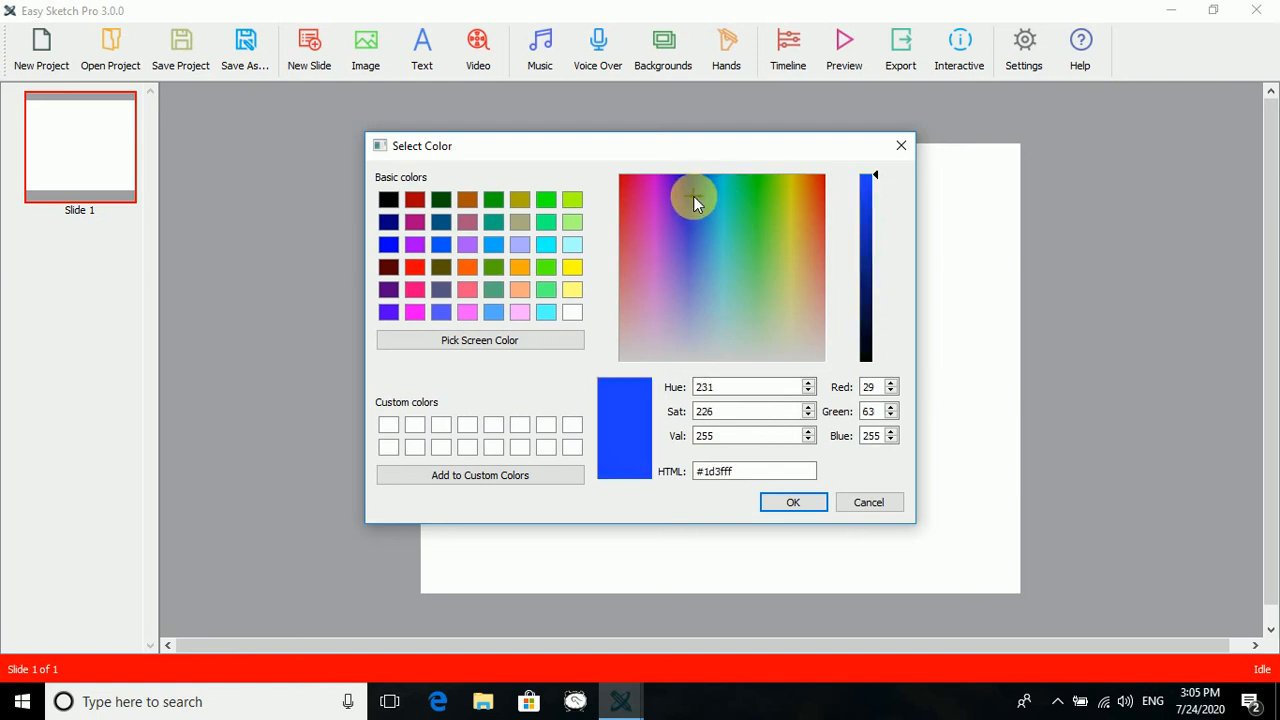
left_click(706, 249)
left_click(754, 226)
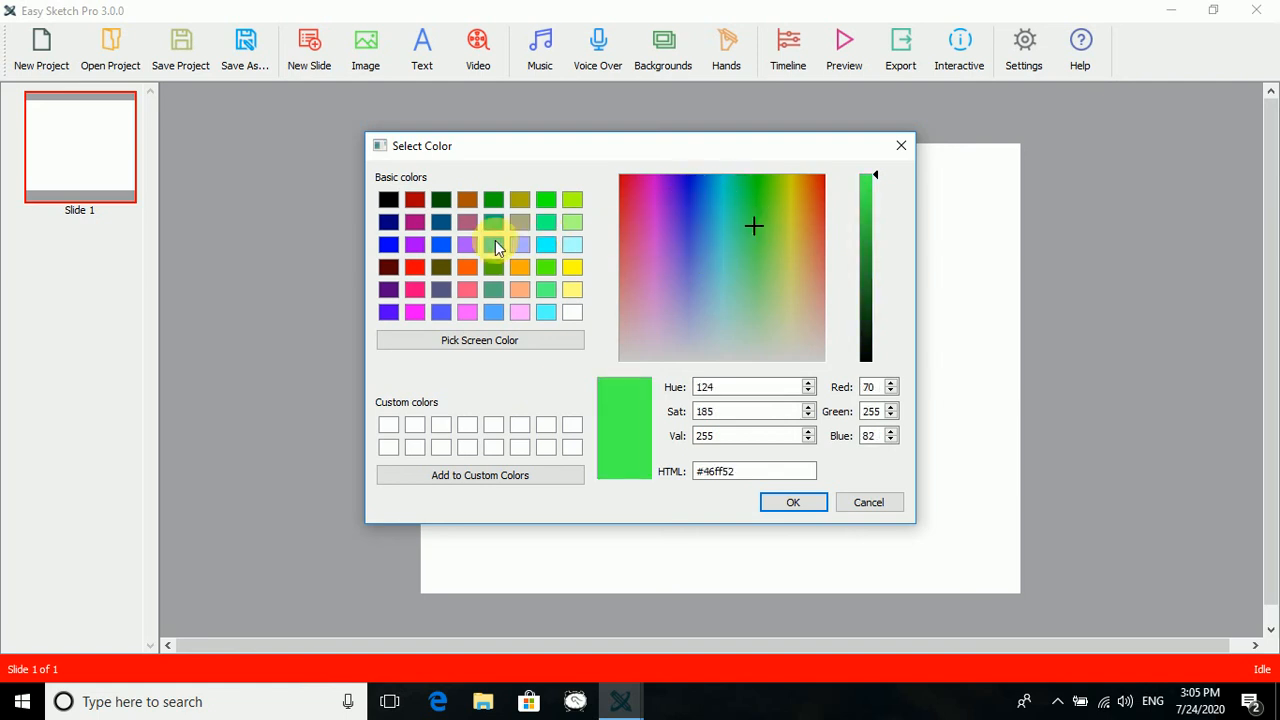
left_click(388, 200)
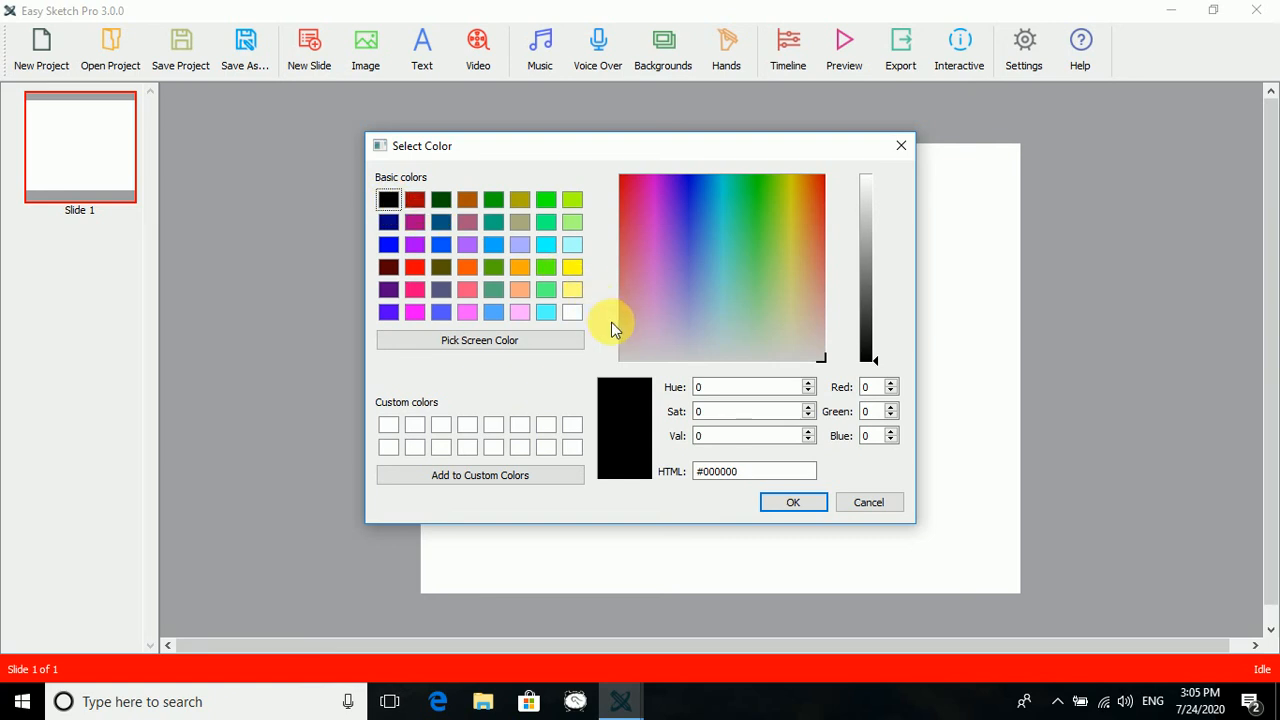
left_click(688, 205)
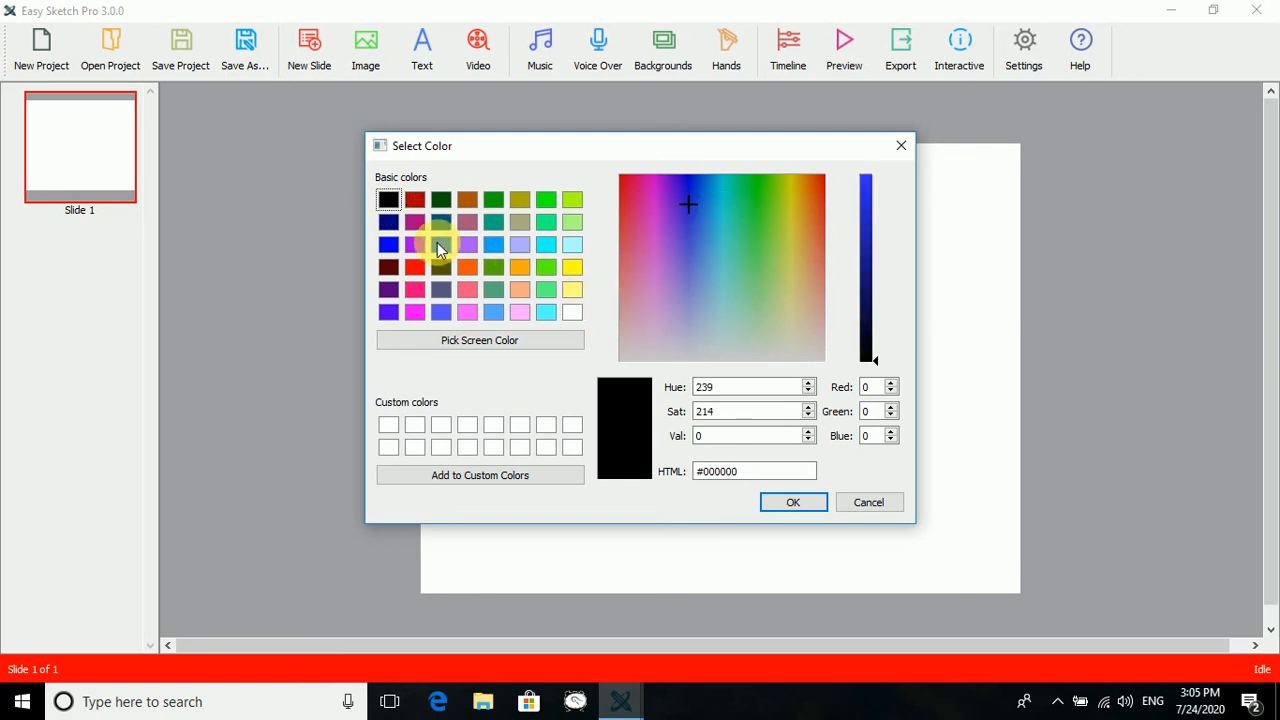
left_click(566, 268)
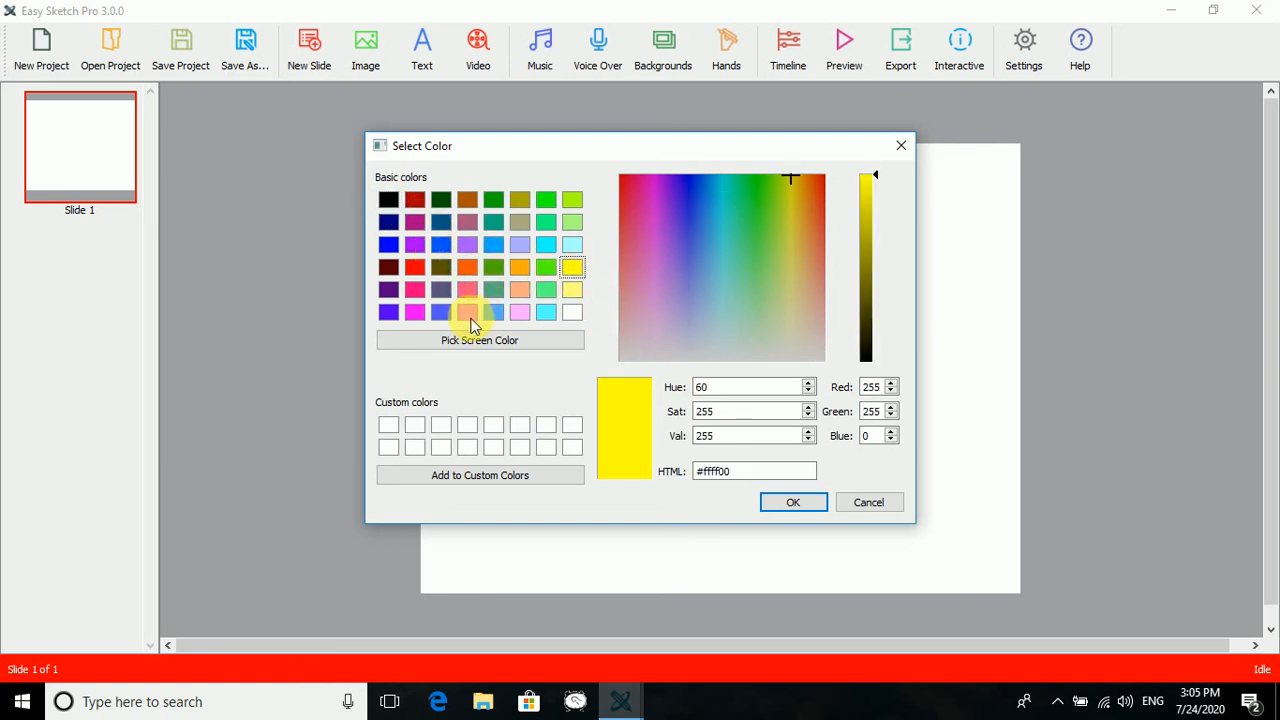
Choose white as the canvas background colour and save the project properties
left_click(572, 313)
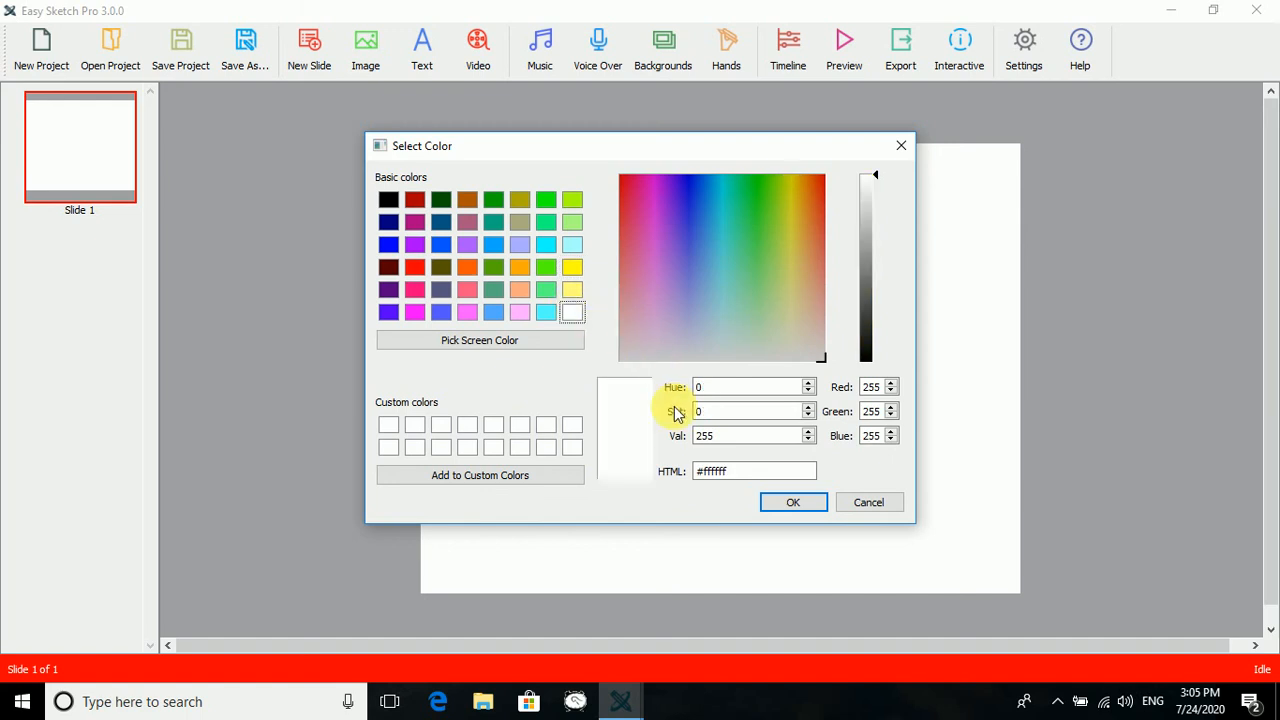
left_click(790, 503)
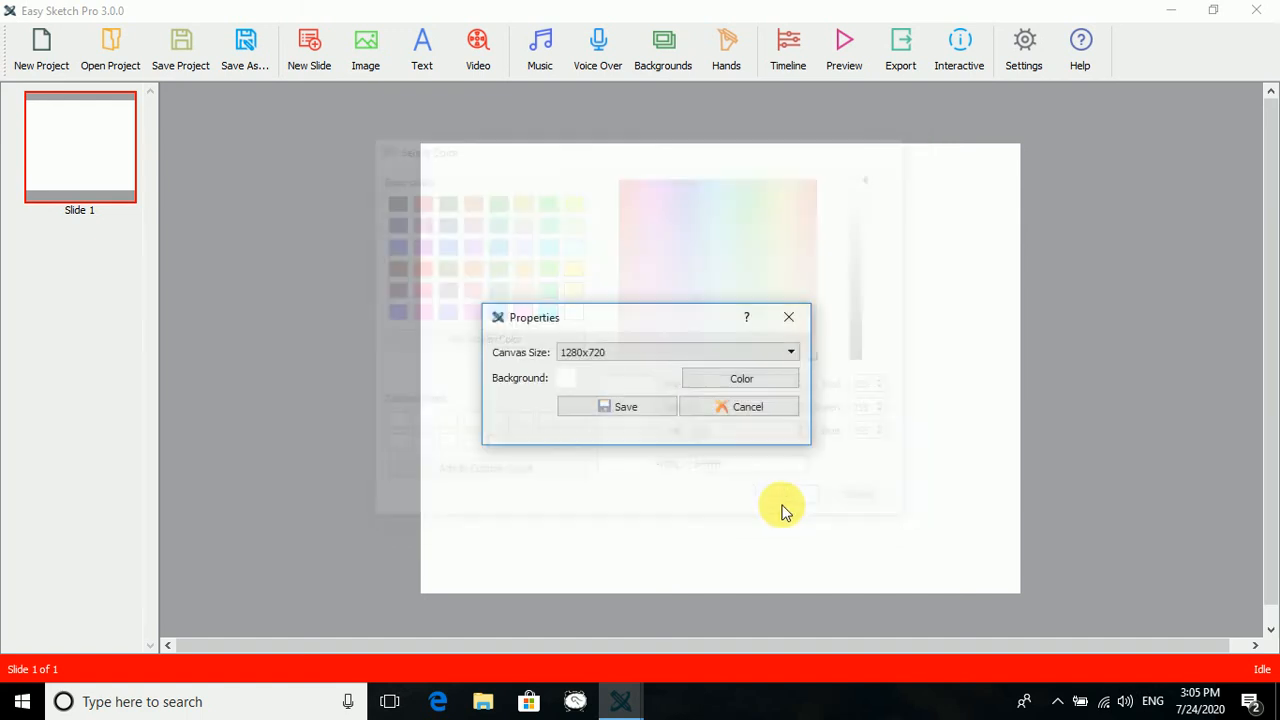
left_click(634, 408)
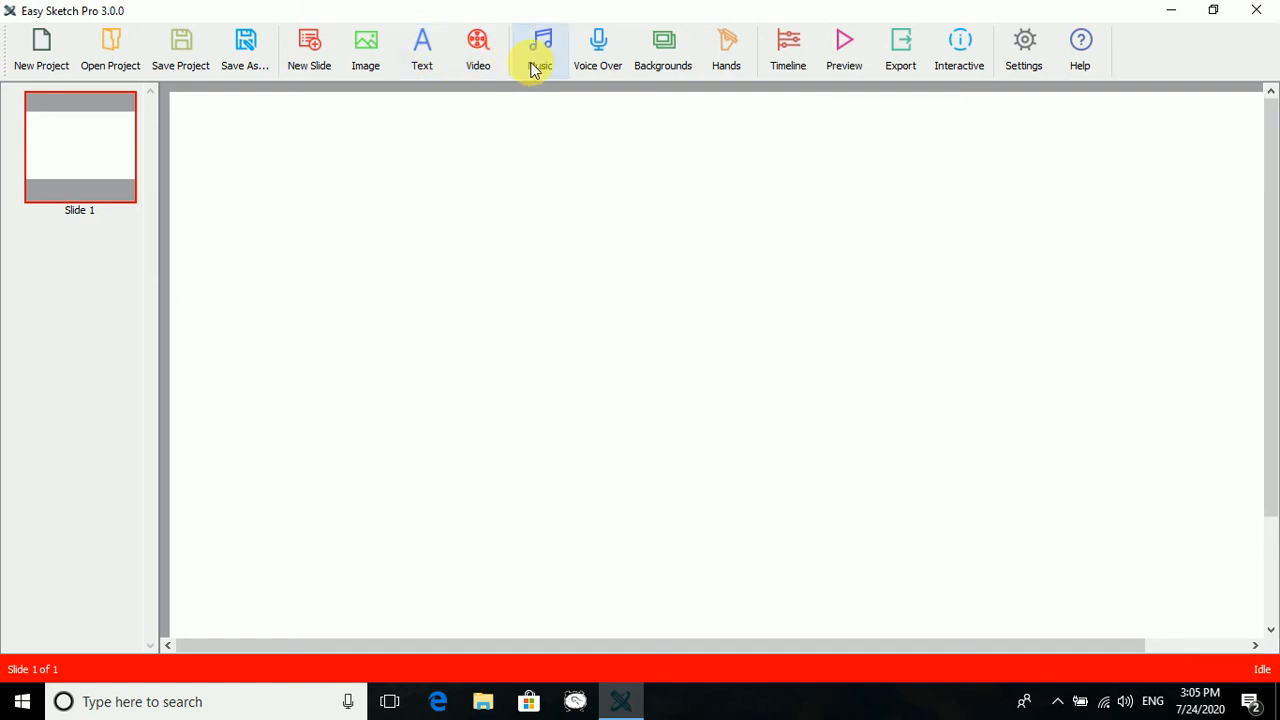
Add the Pictures folder from the Desktop to the Backgrounds Library
left_click(659, 60)
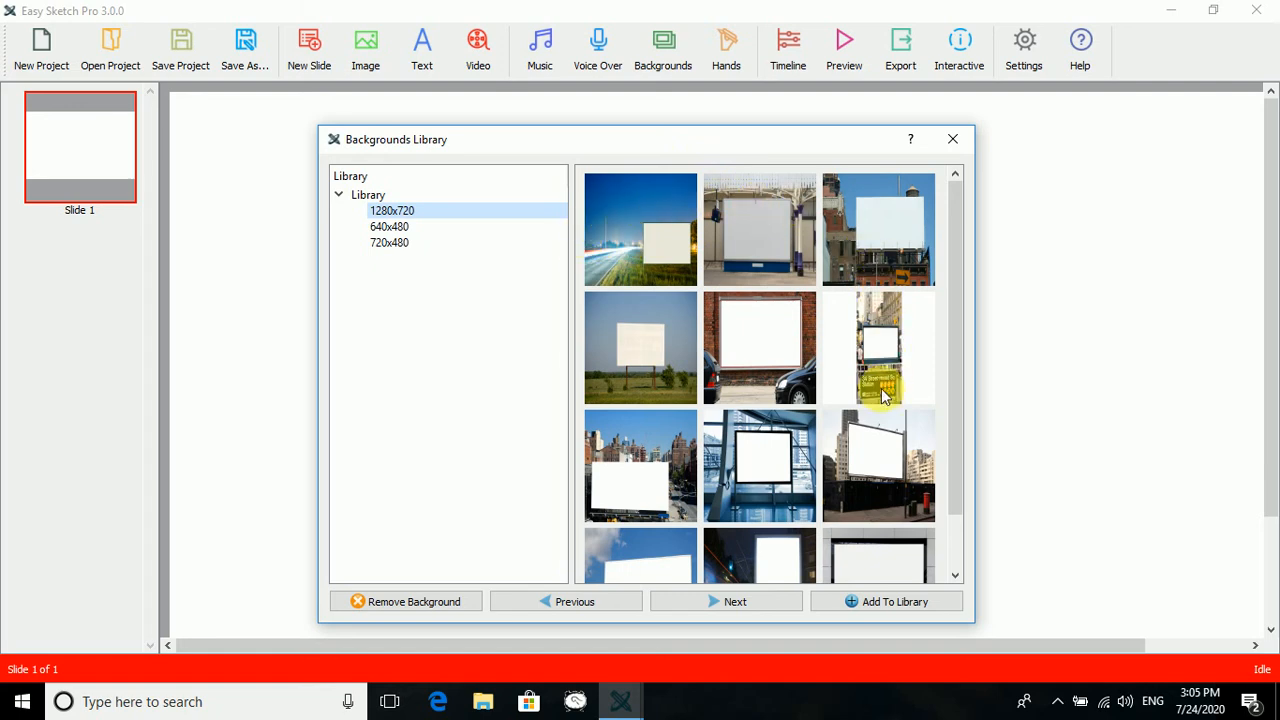
scroll(878, 388, "down", 1)
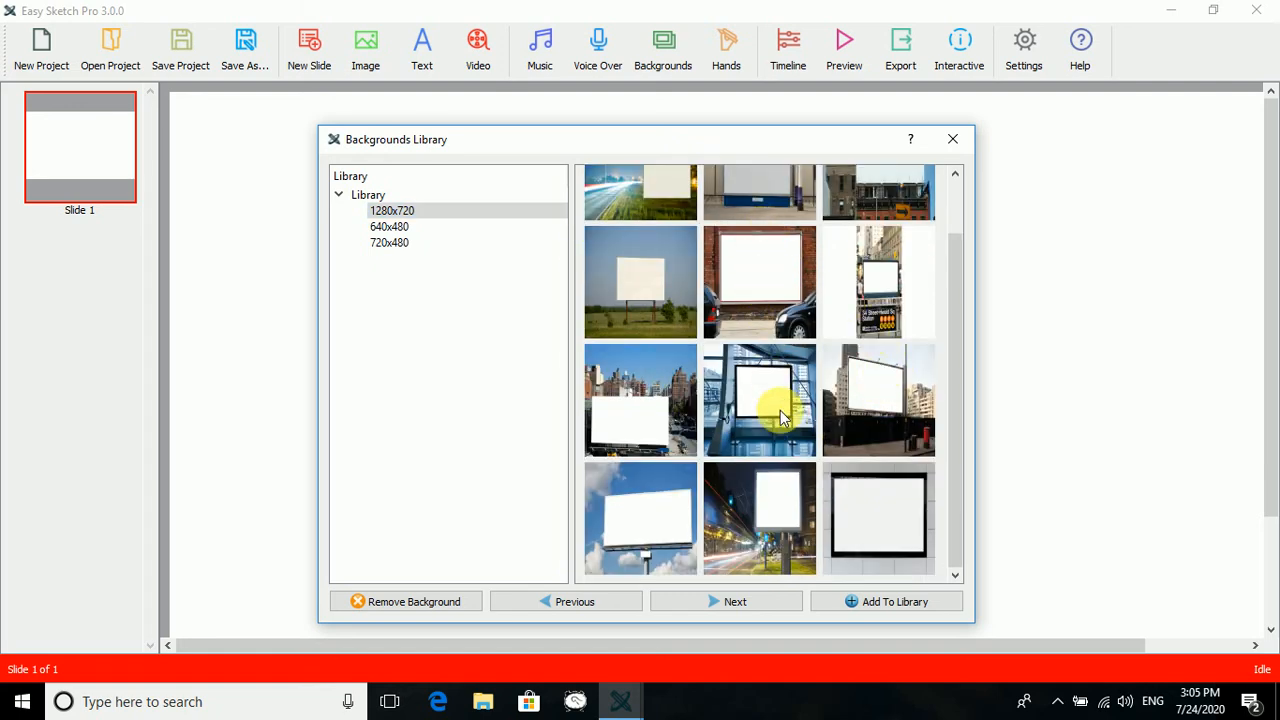
left_click(893, 607)
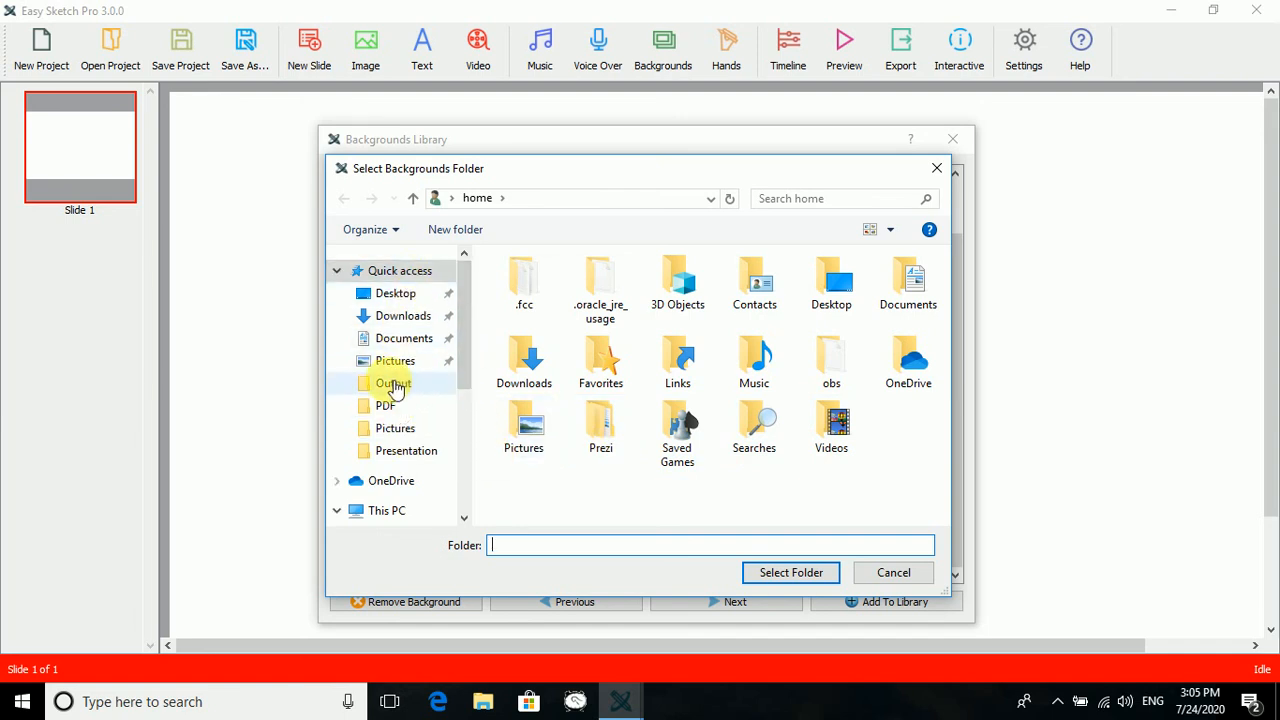
left_click(392, 298)
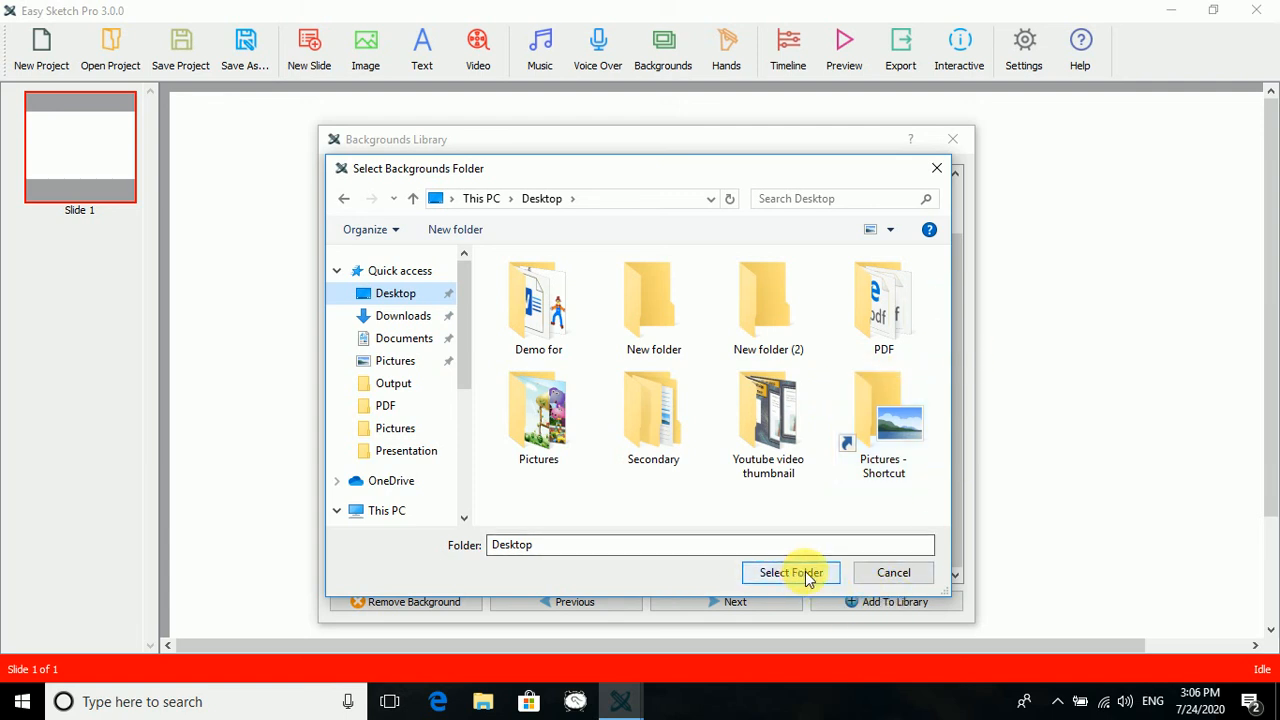
double_click(521, 409)
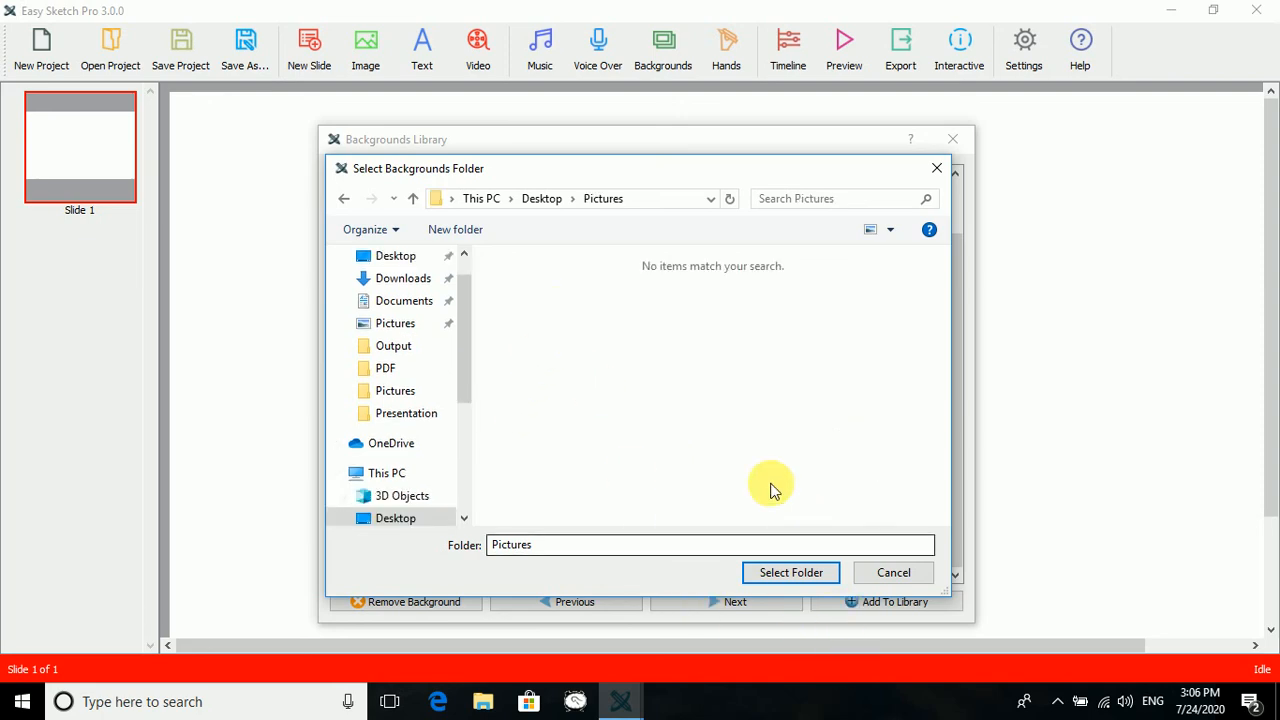
left_click(759, 566)
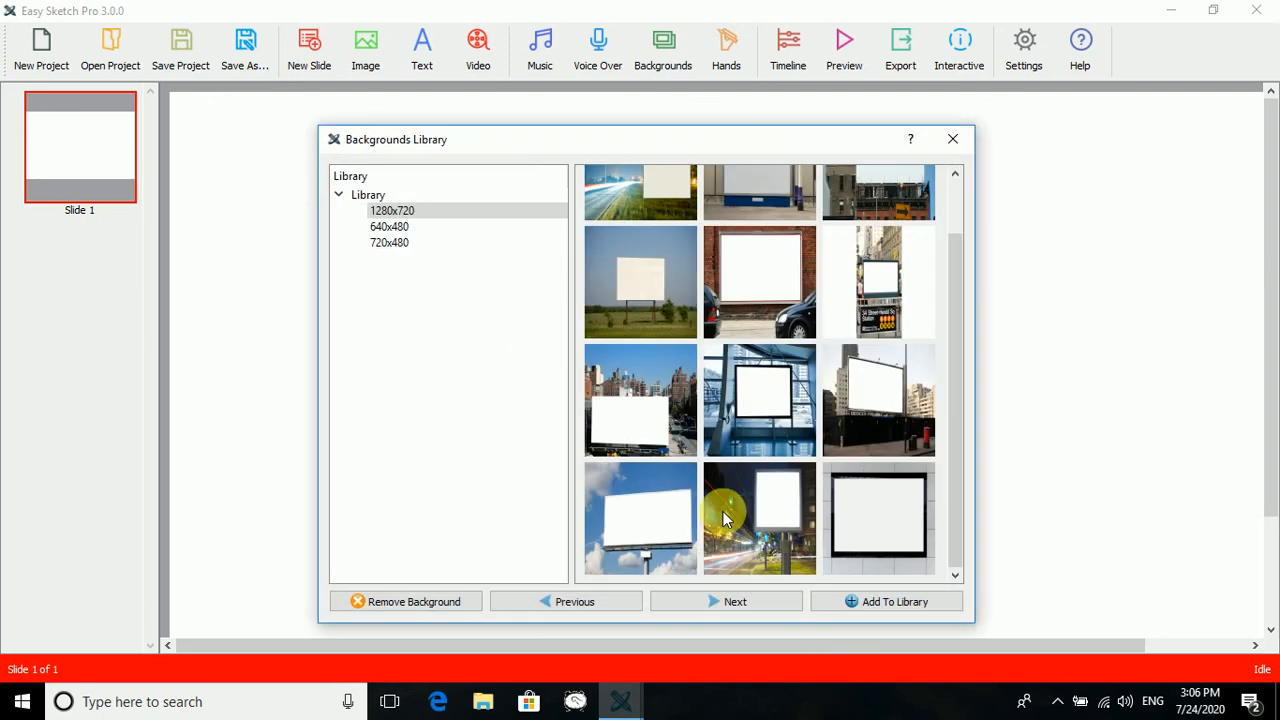
Insert the painted children's hands image from the library's Pictures category as the slide background
left_click(548, 260)
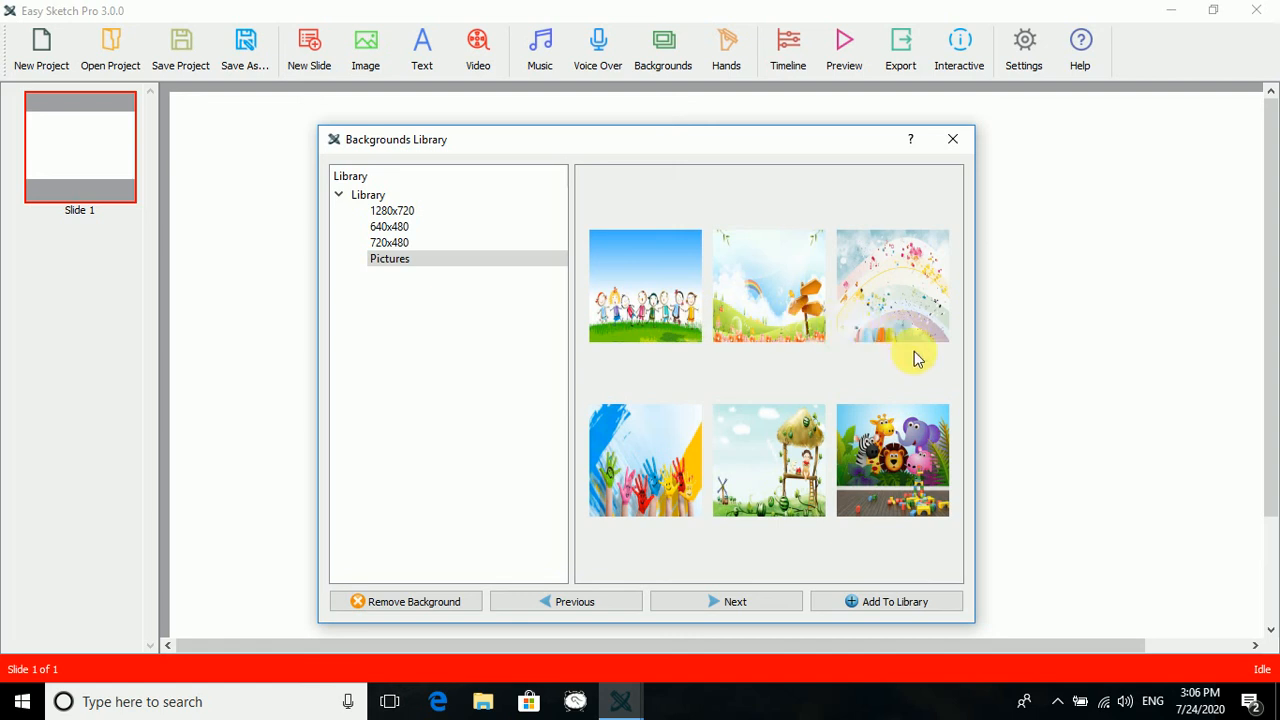
double_click(667, 467)
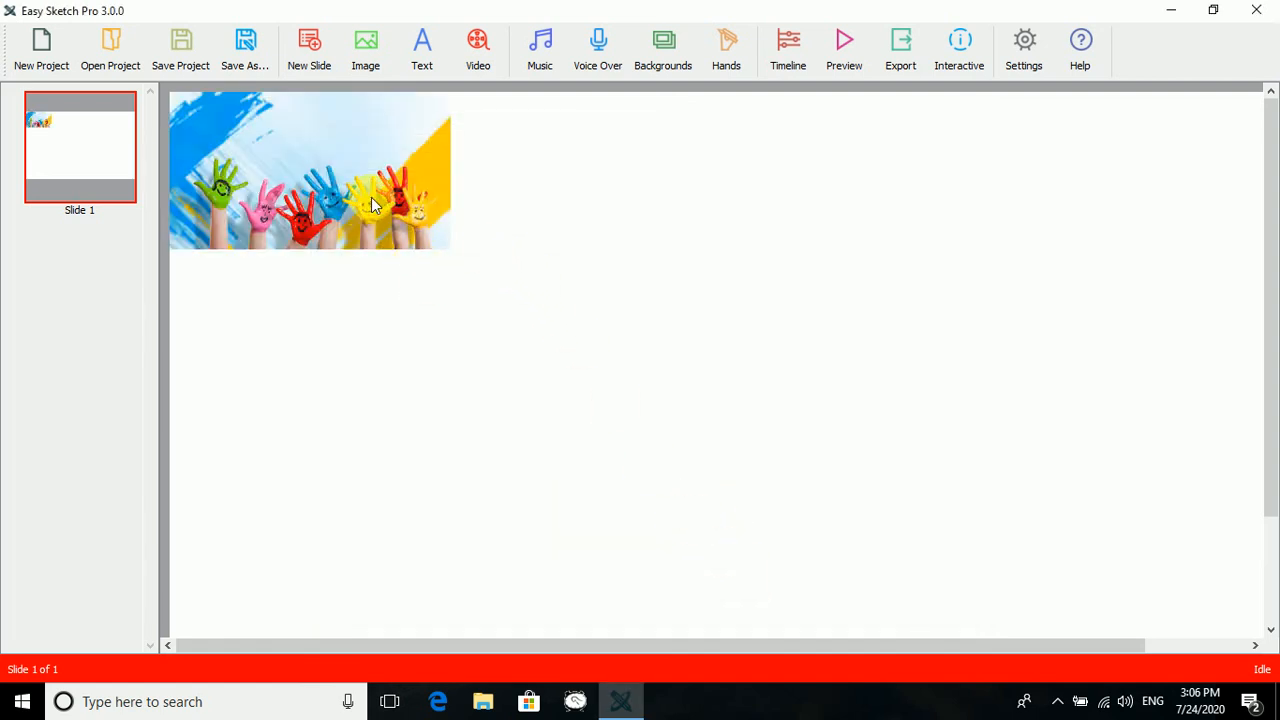
left_click(510, 250)
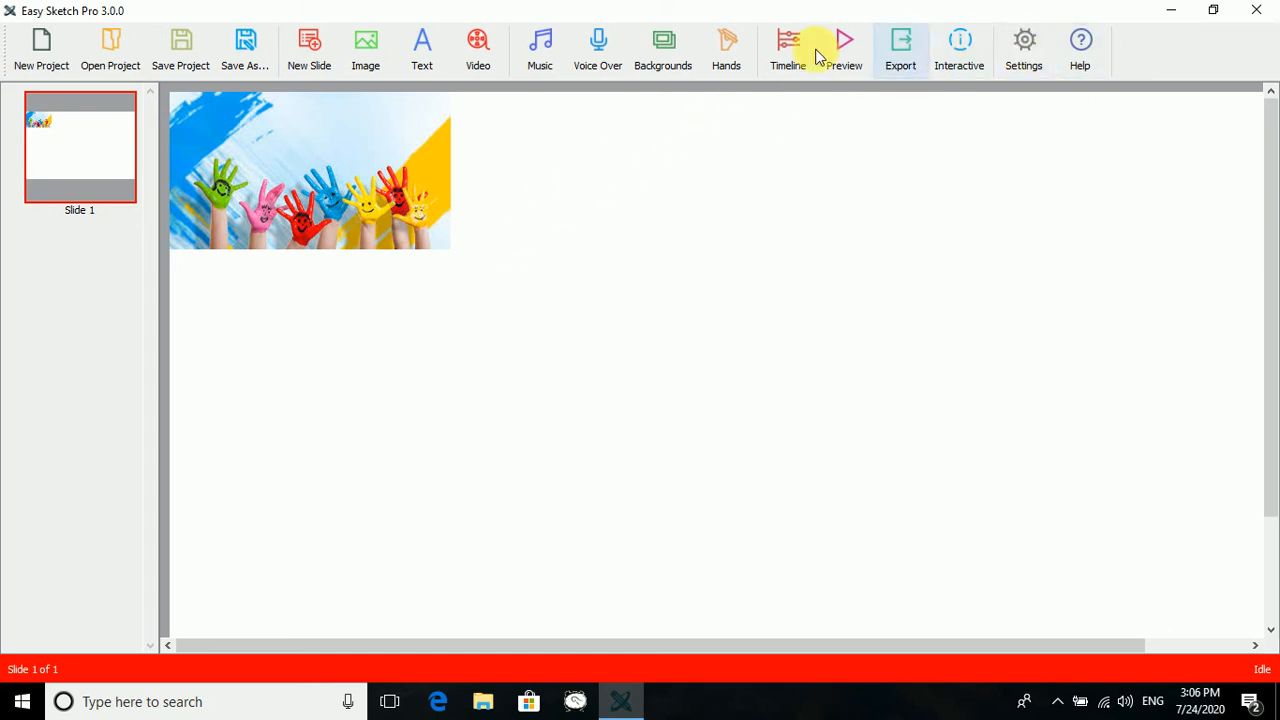
Start a new project, discarding the unsaved changes, and apply the 1280x720 canvas size to it
left_click(60, 58)
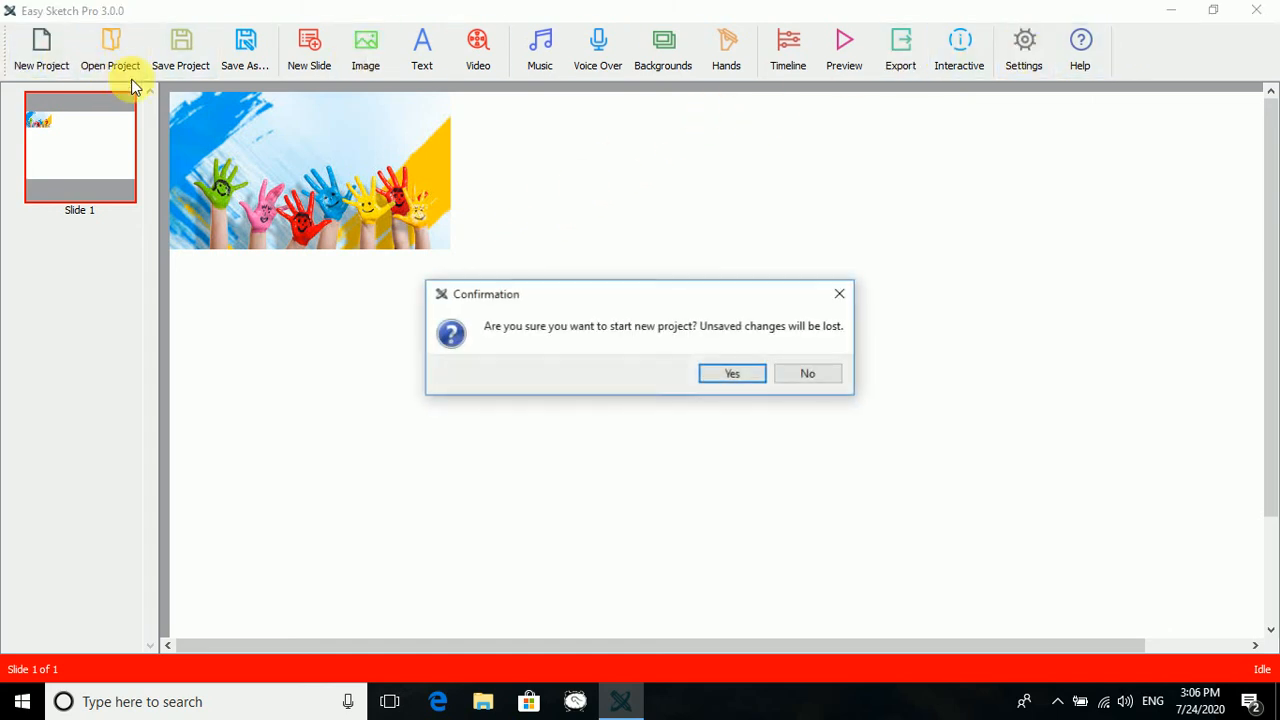
left_click(733, 374)
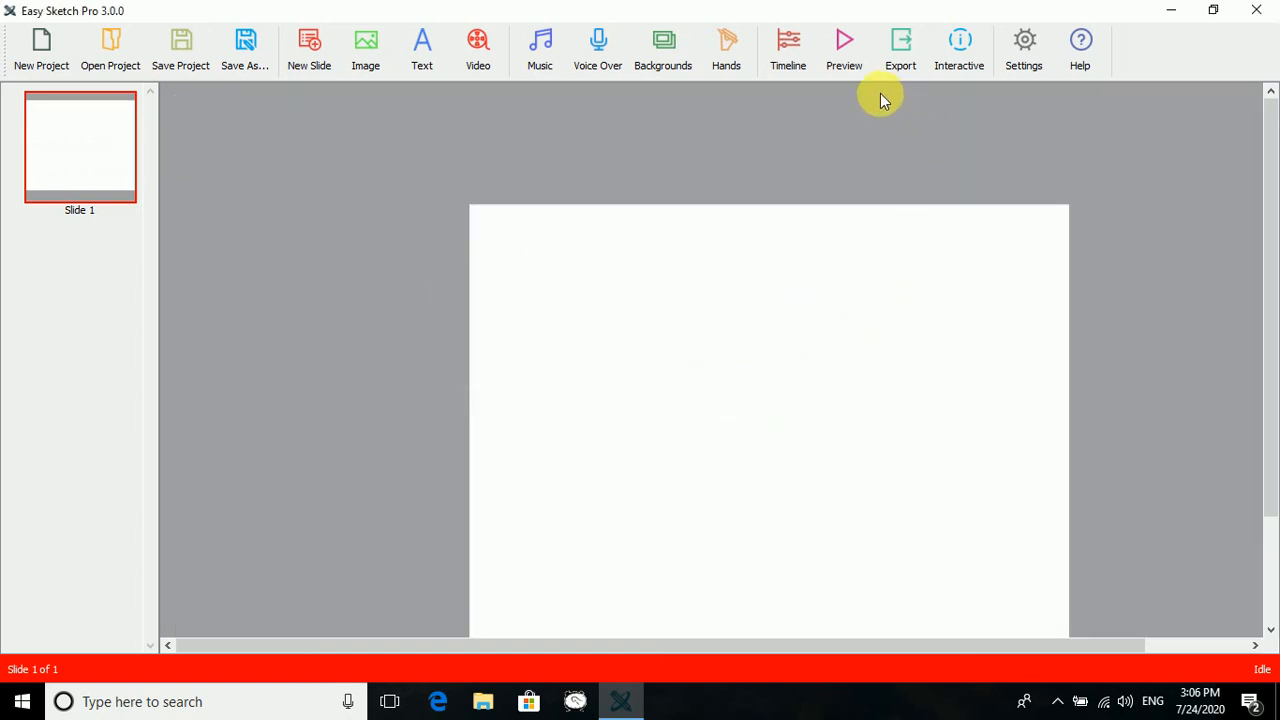
left_click(1027, 62)
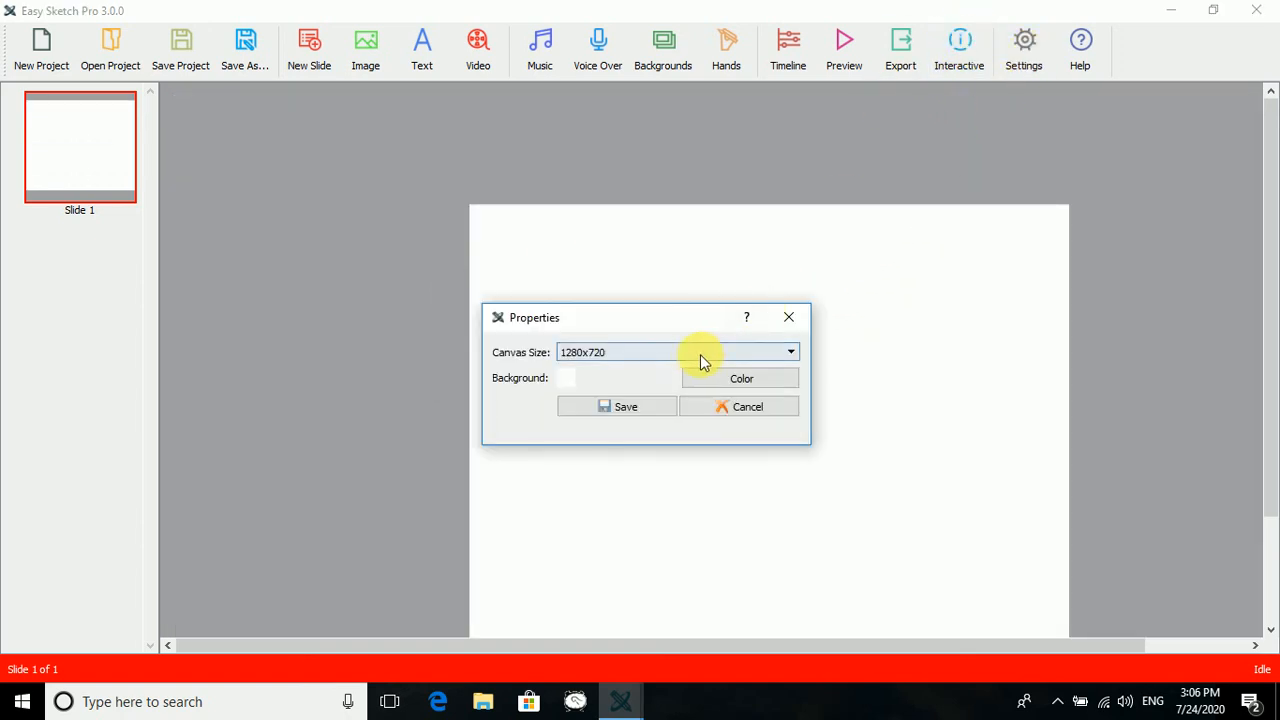
left_click(626, 406)
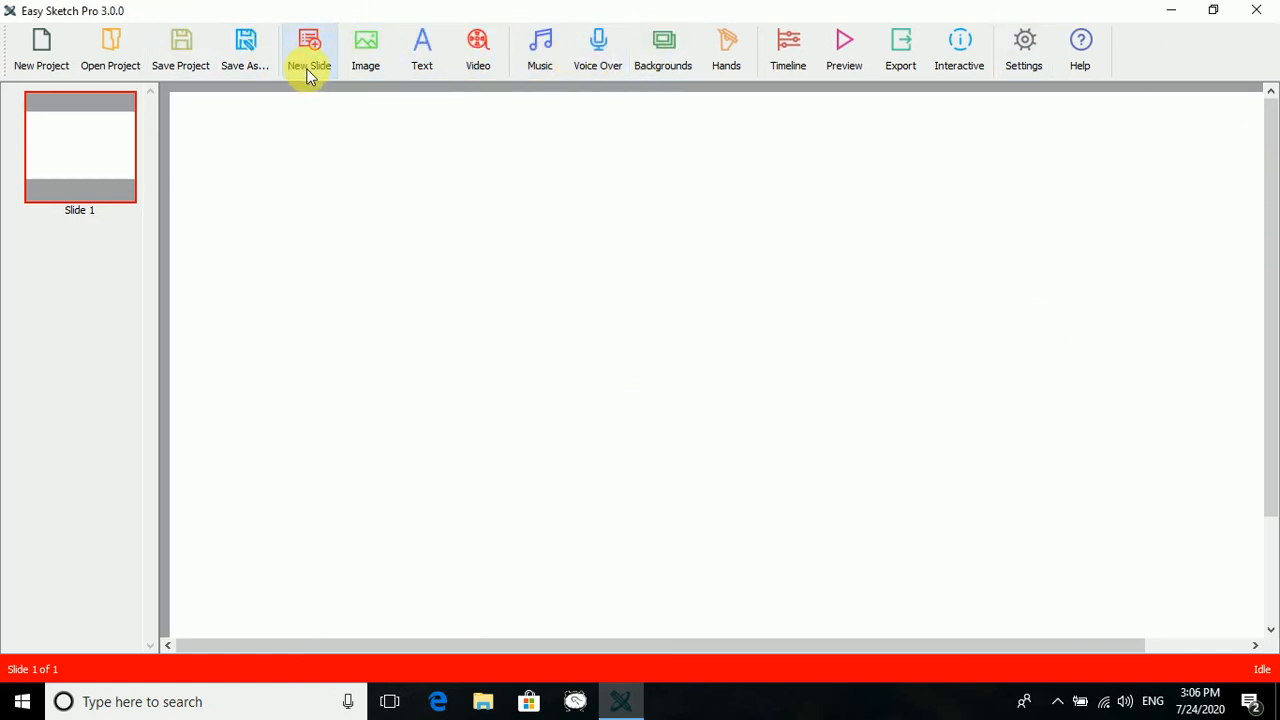
left_click(660, 60)
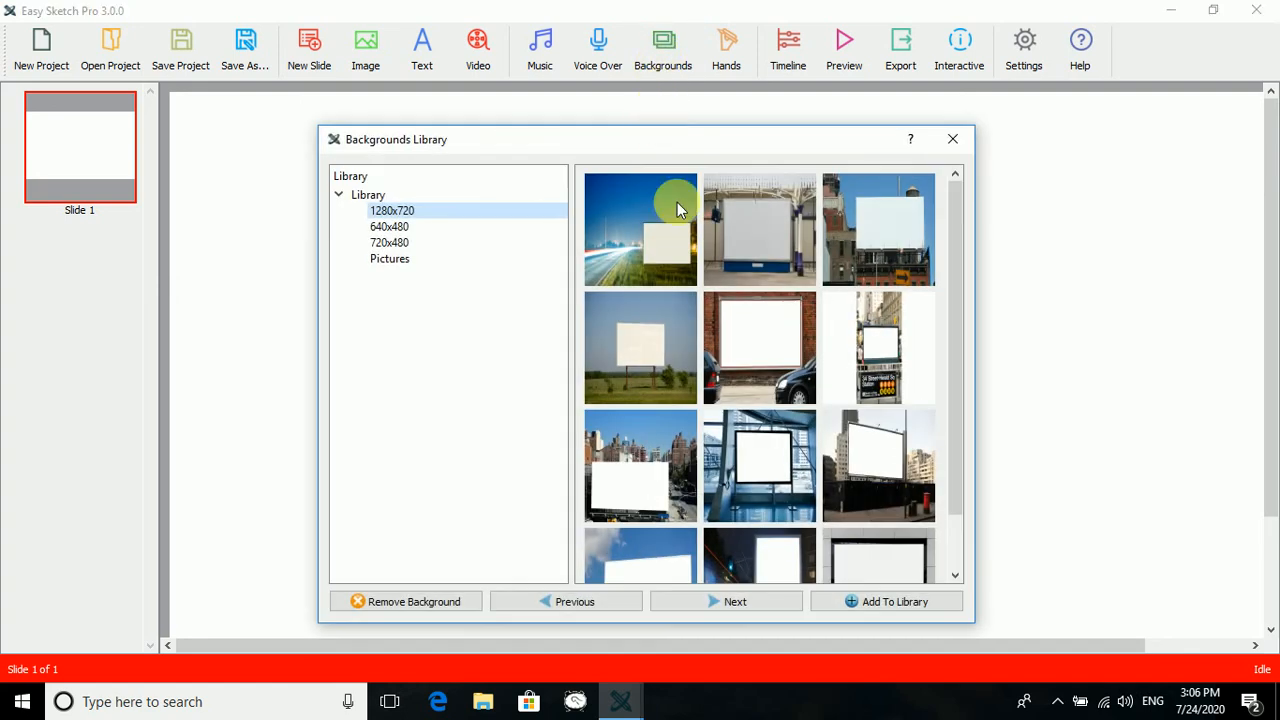
left_click(958, 141)
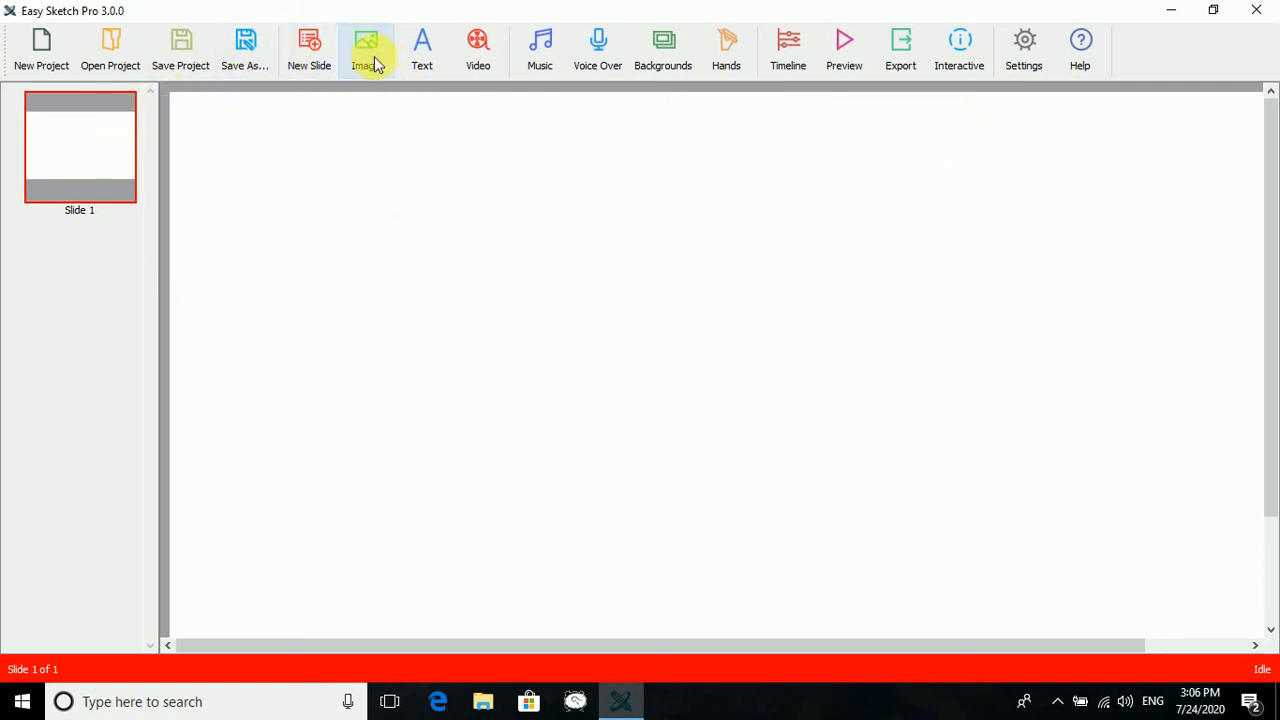
Start a new text object on the blank slide with "Hello friends!" as its first line
left_click(423, 55)
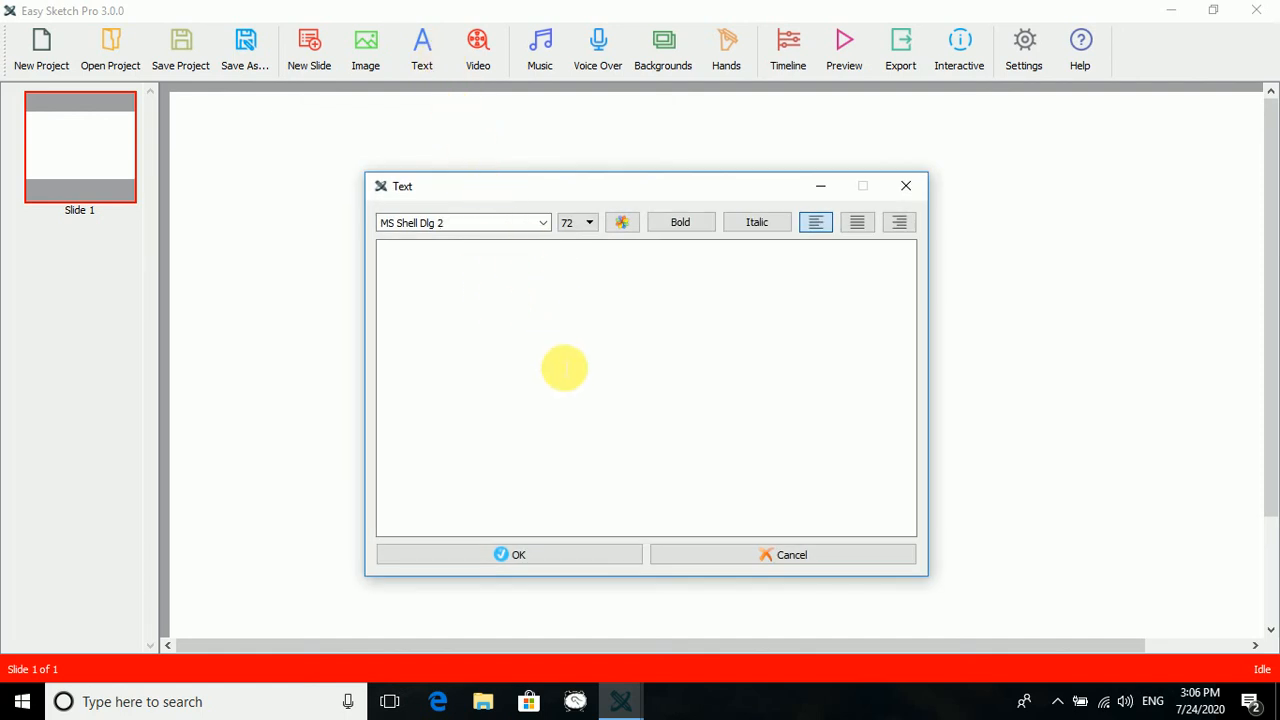
left_click(564, 368)
type("H")
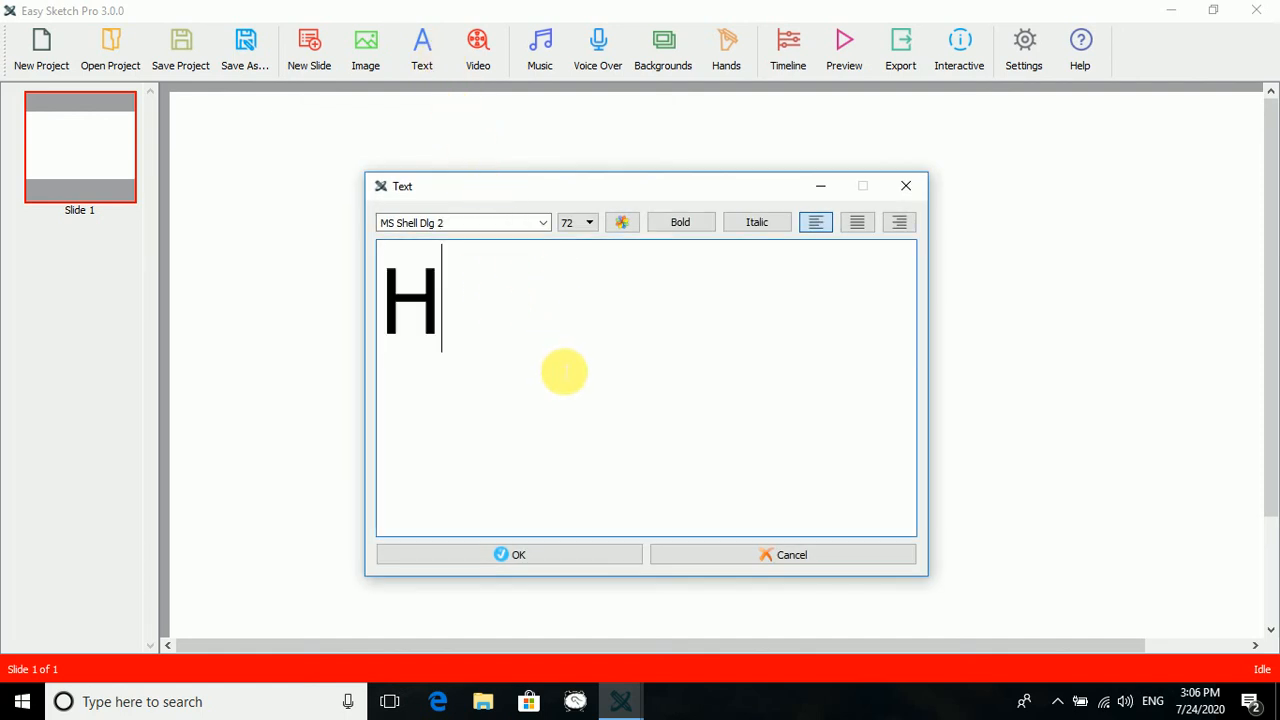
type("ello fr")
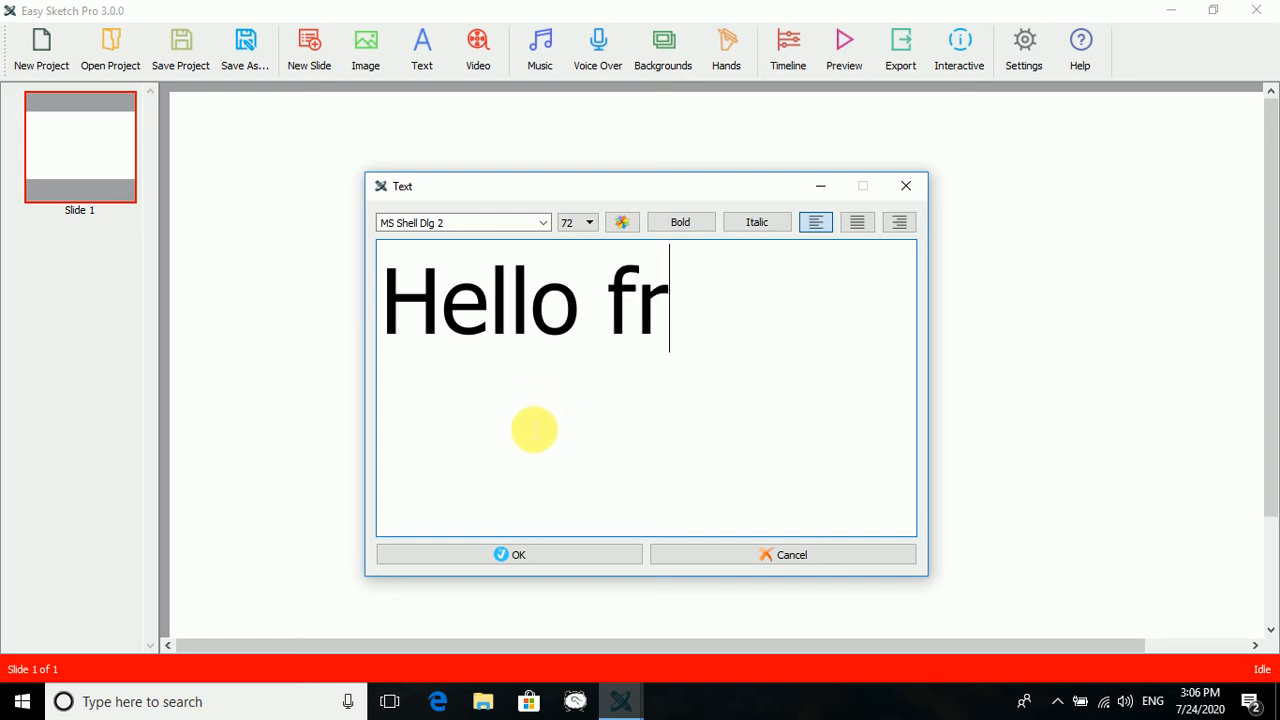
type("iends")
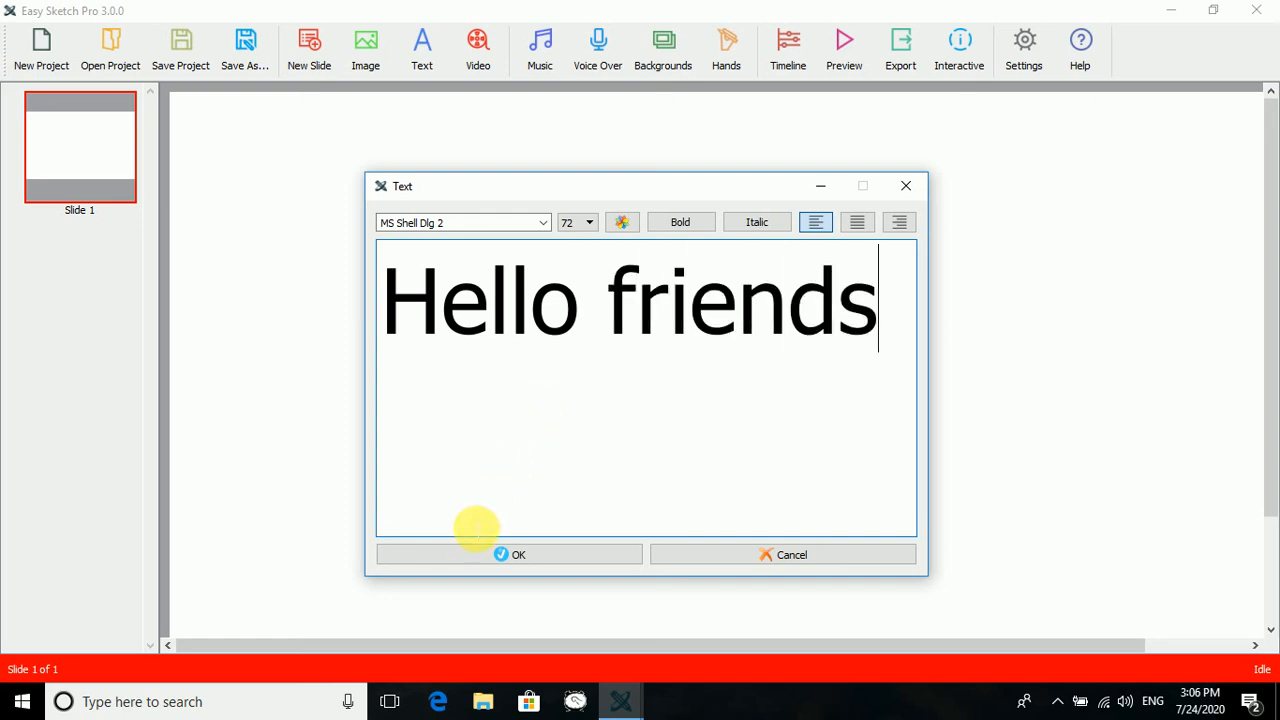
type(",")
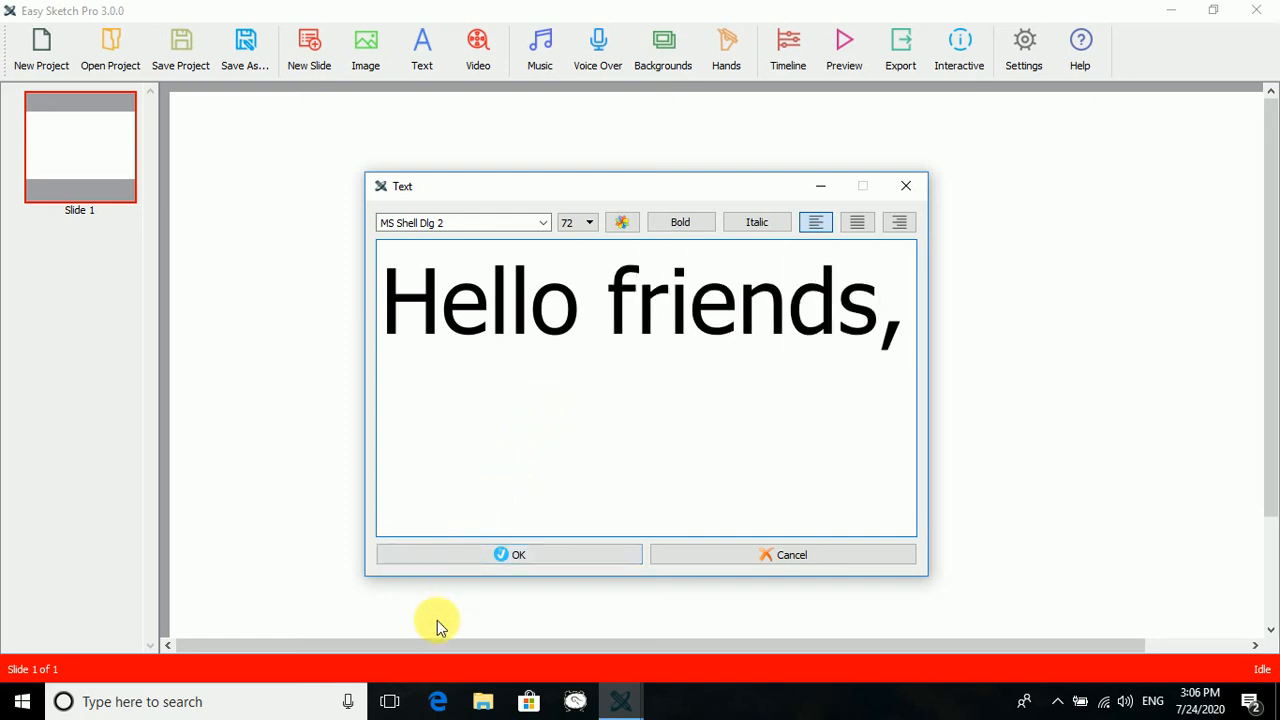
key("BackSpace")
type("!")
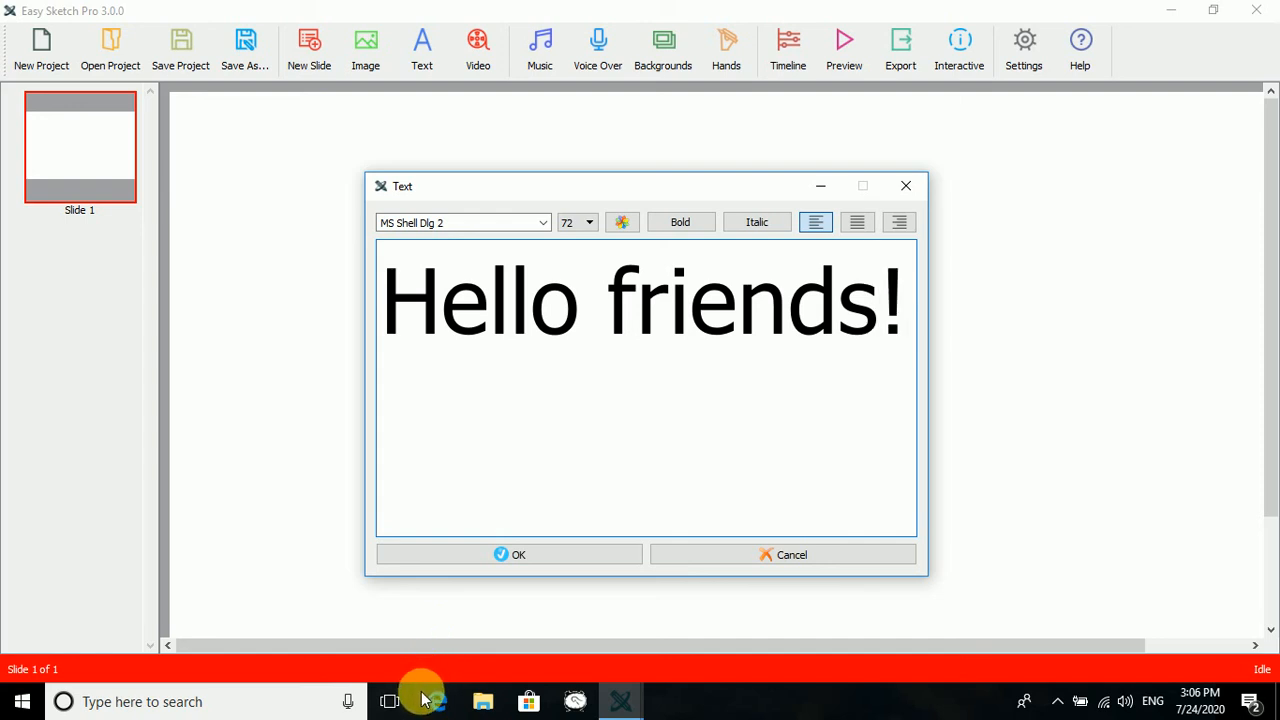
Add a second line to the text reading "Today we are going to see the tutorial for Easy Sketch Pro"
type("Today ")
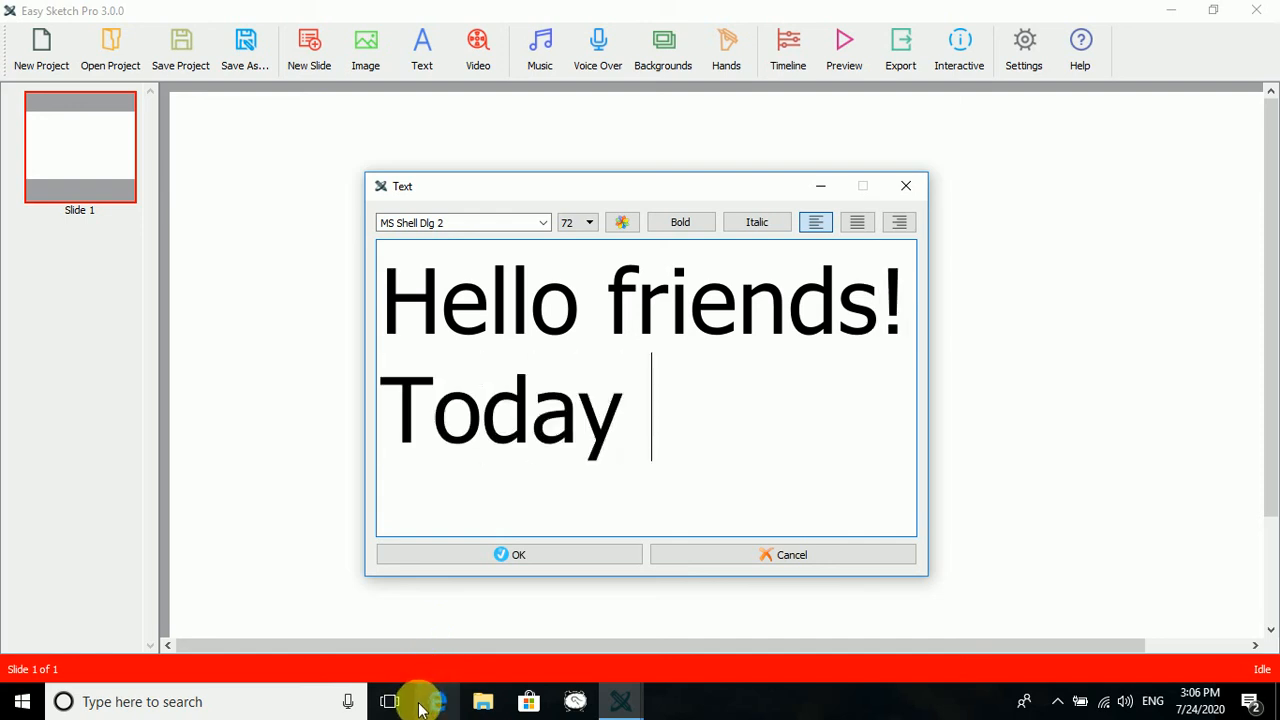
type("we are g")
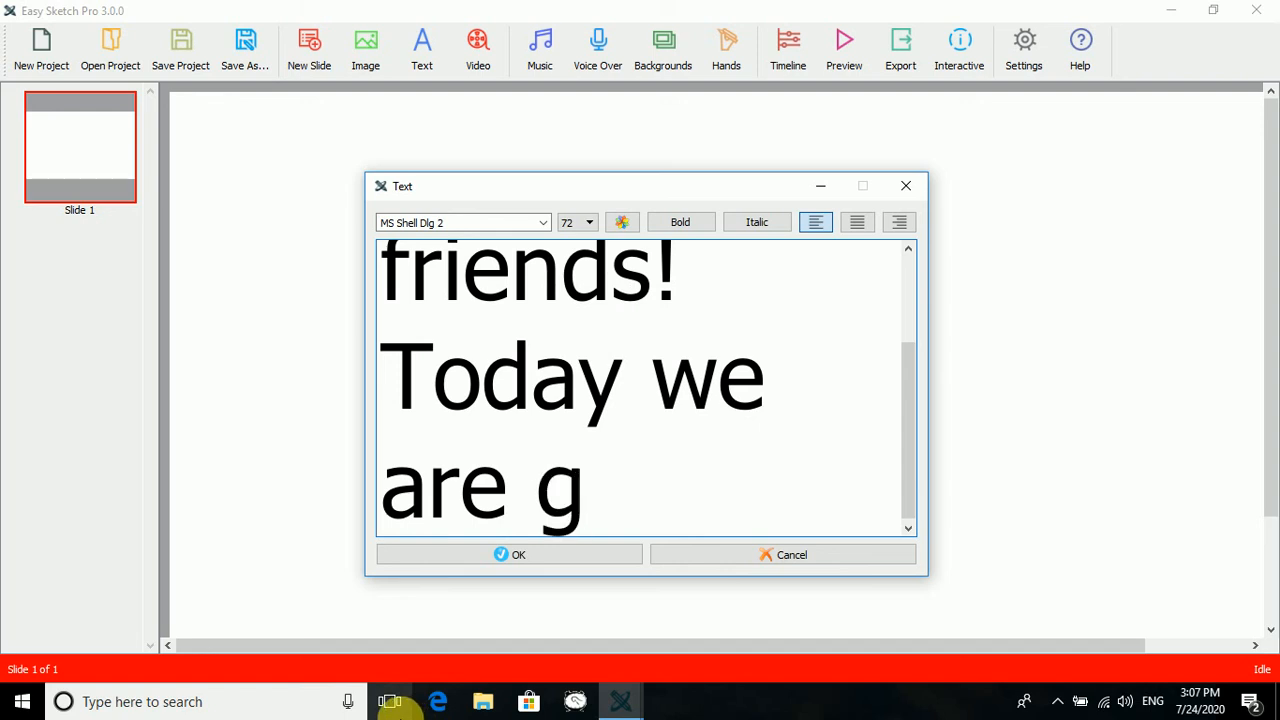
type("oing to se")
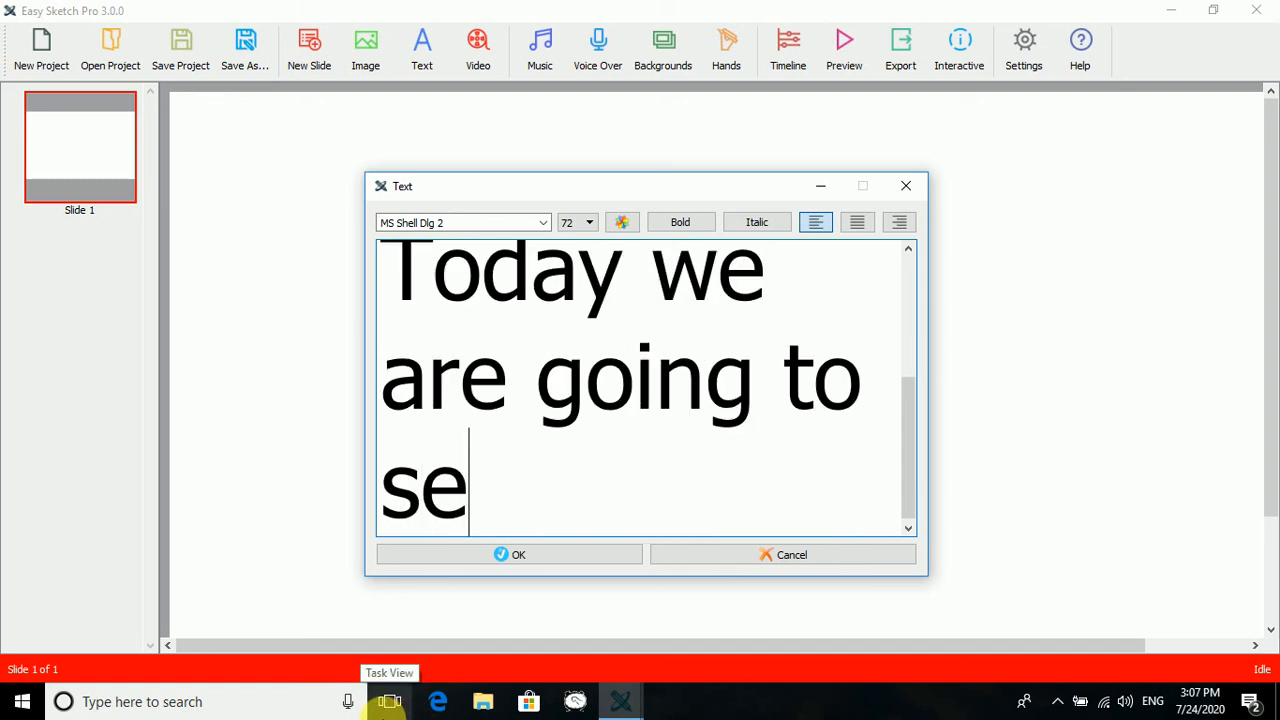
type("e the tu")
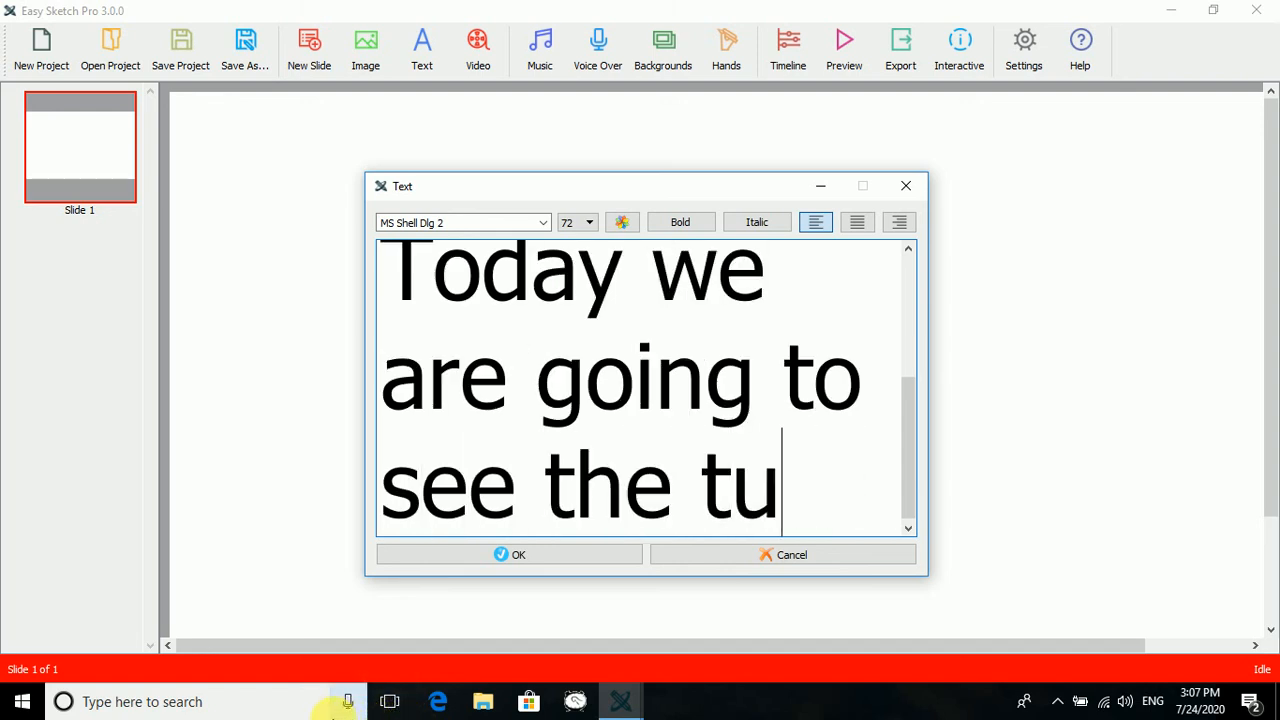
type("torial for")
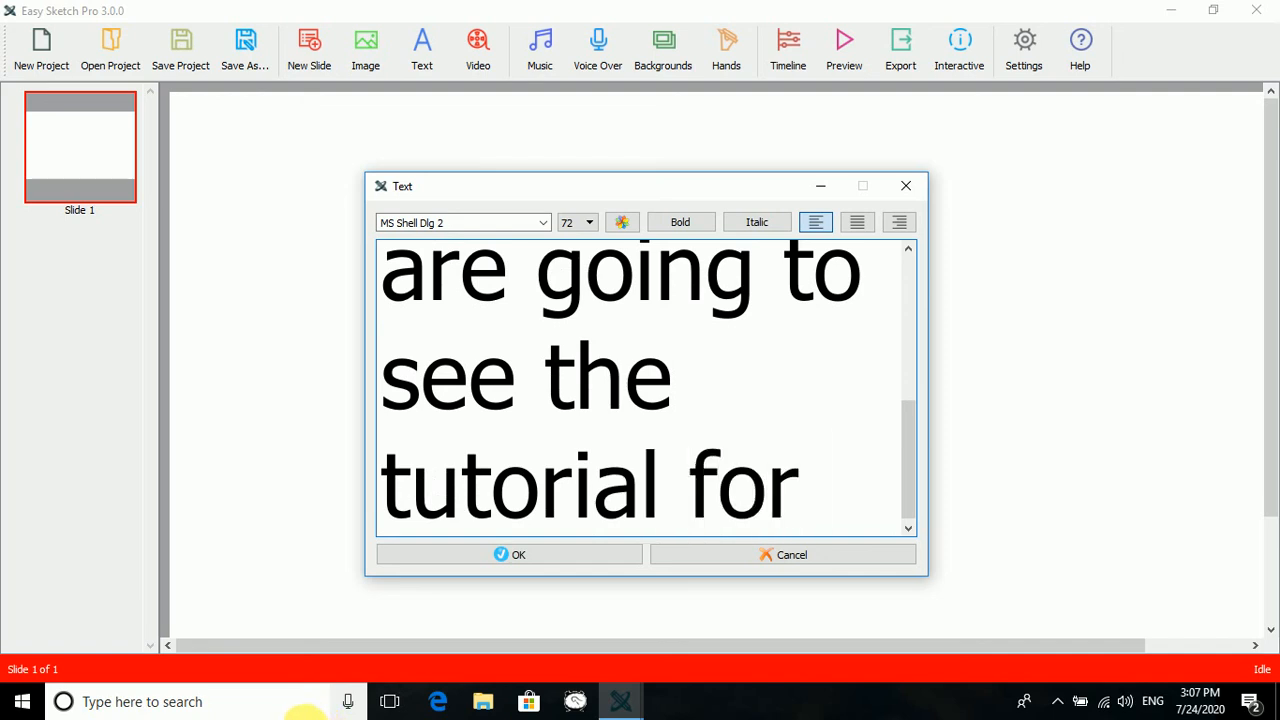
type(" Easy")
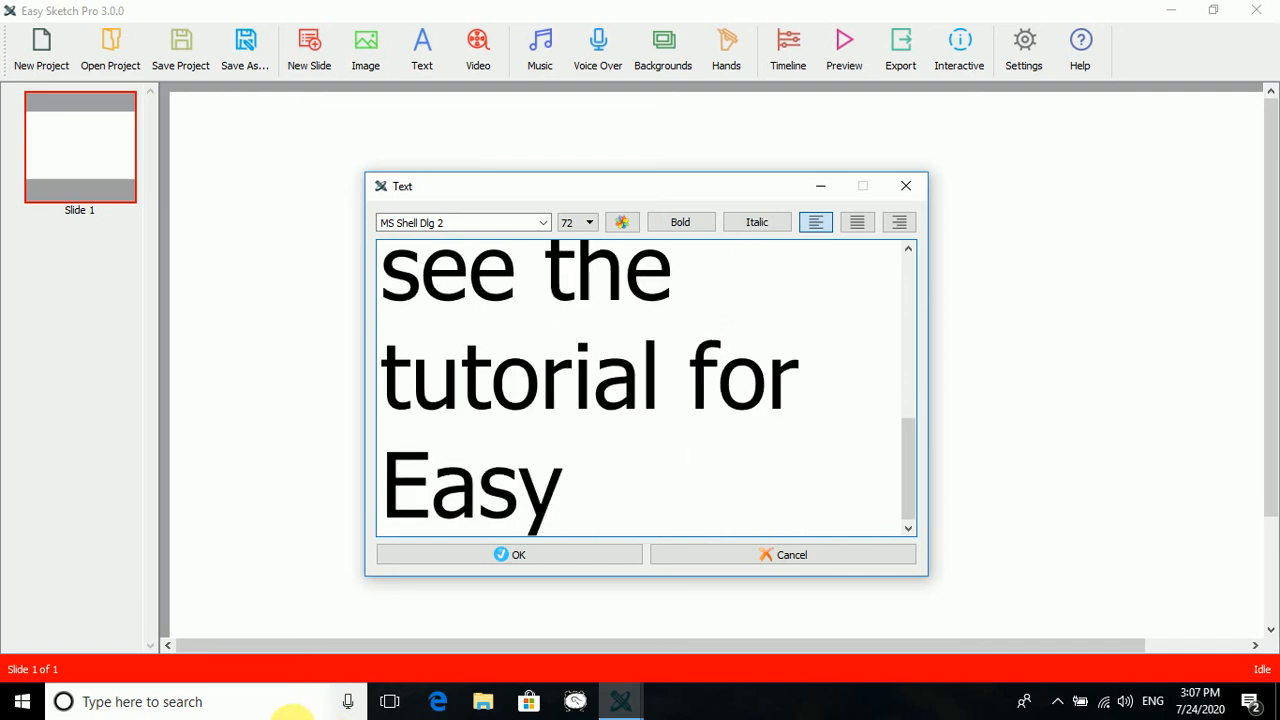
type(" Sketch")
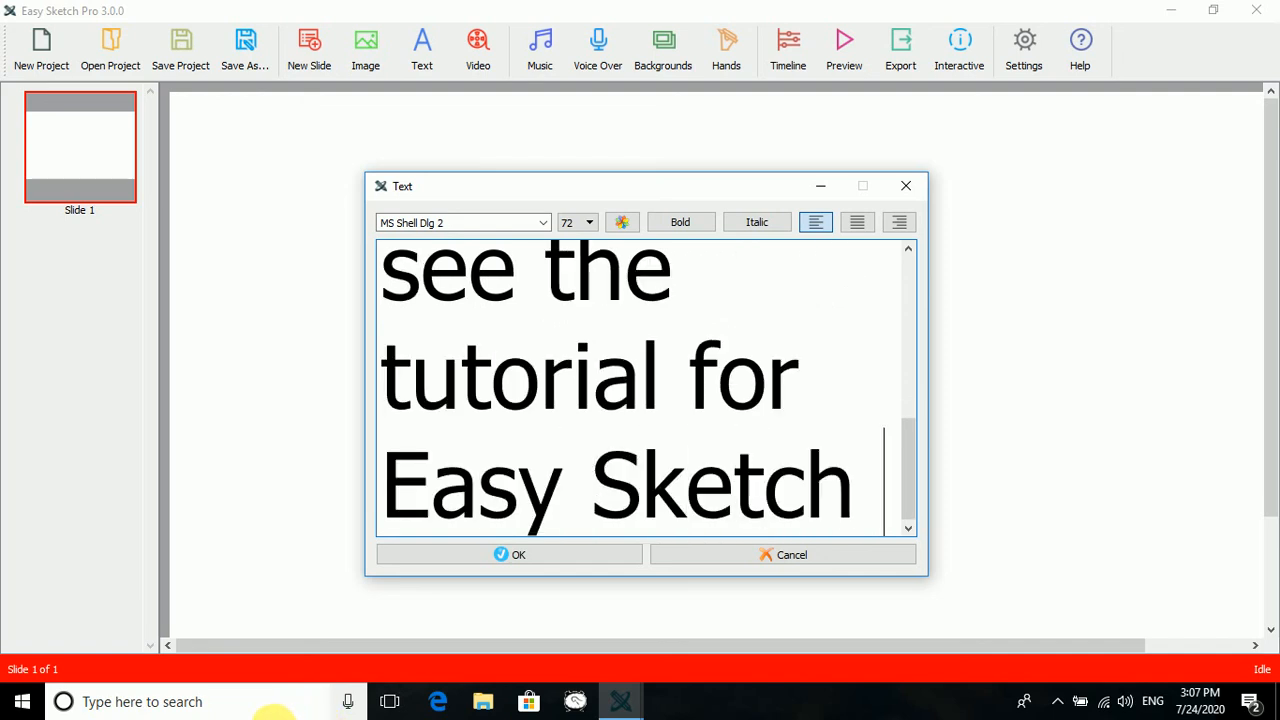
type(" Pro")
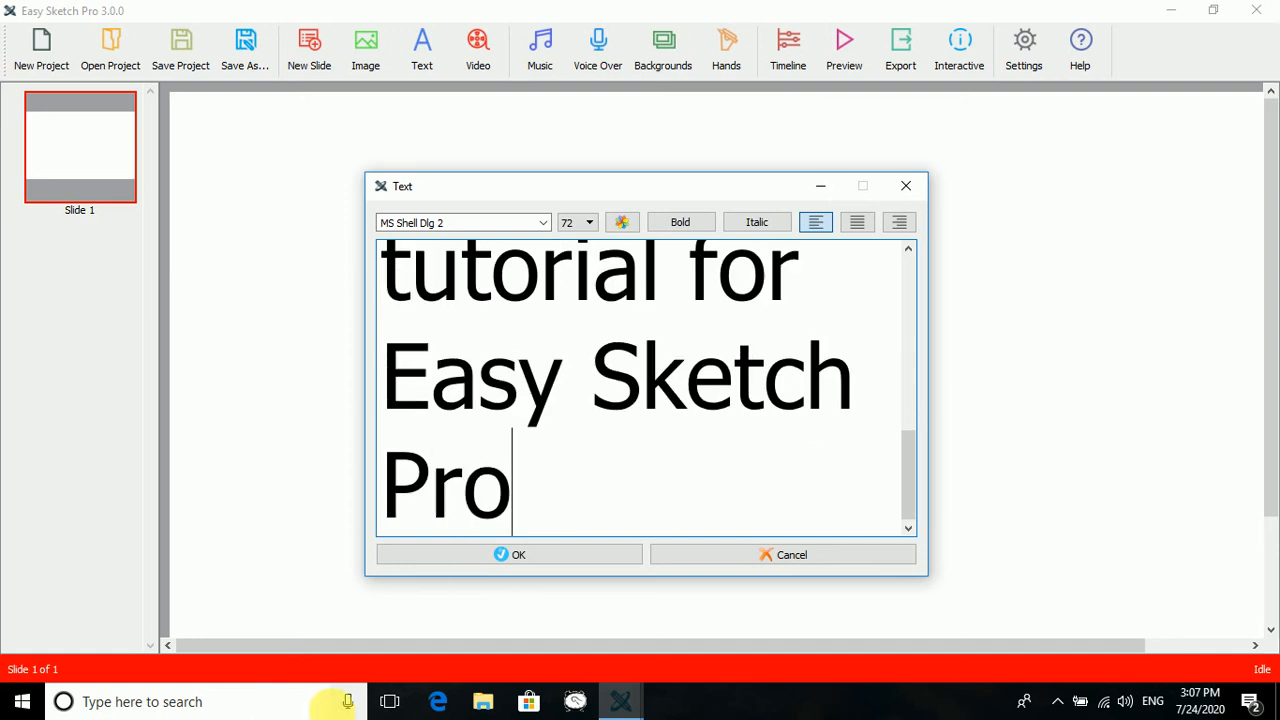
Colour the text red (#ff0c2c) and set its font size to 48
left_click(621, 223)
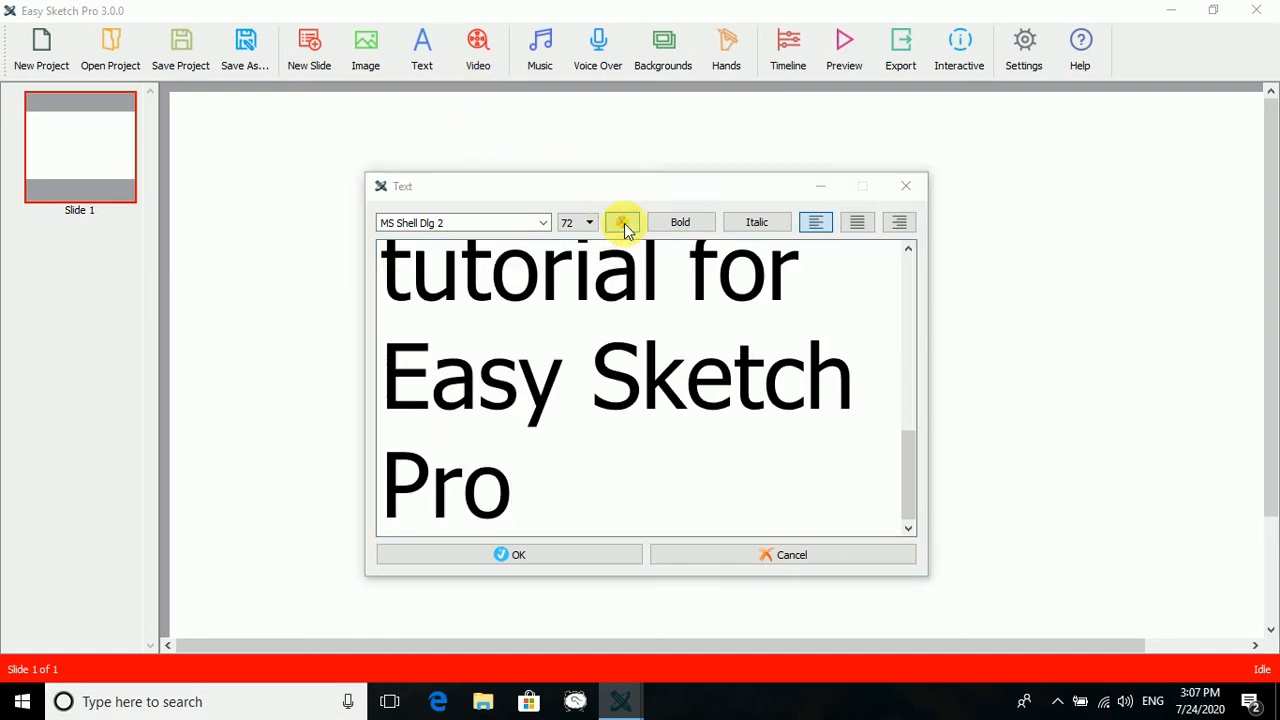
left_click(623, 184)
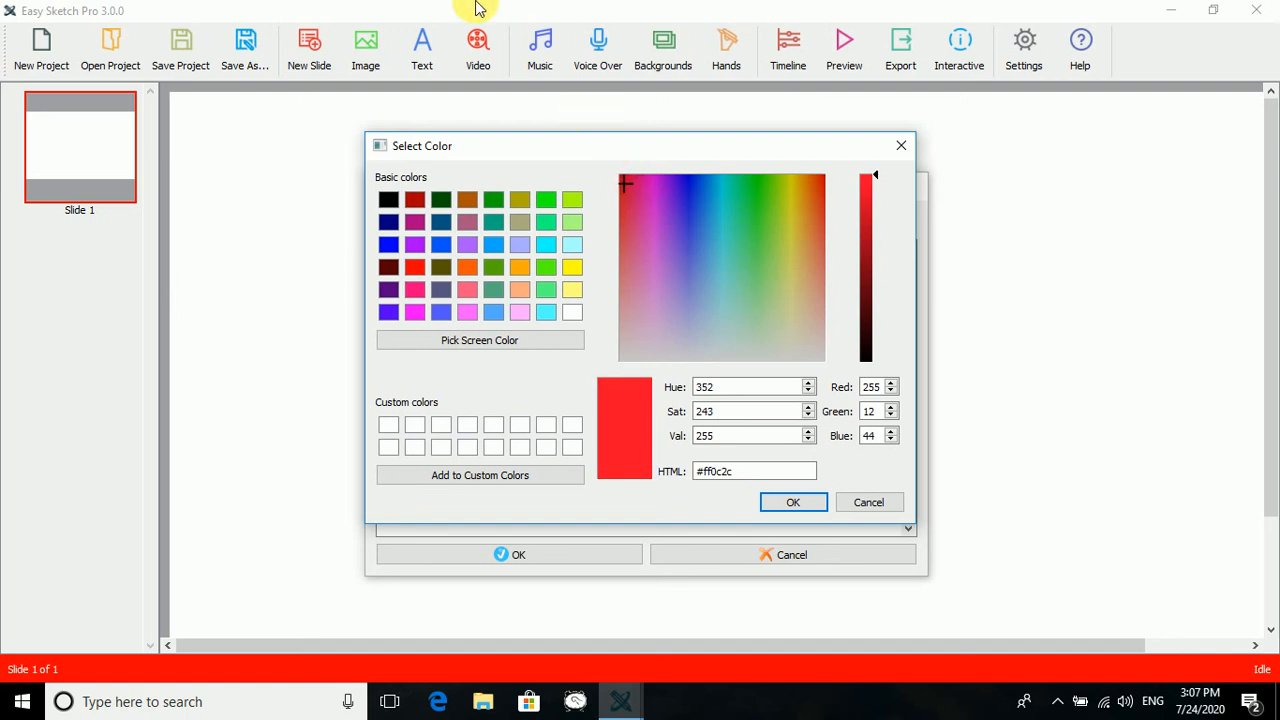
left_click(793, 503)
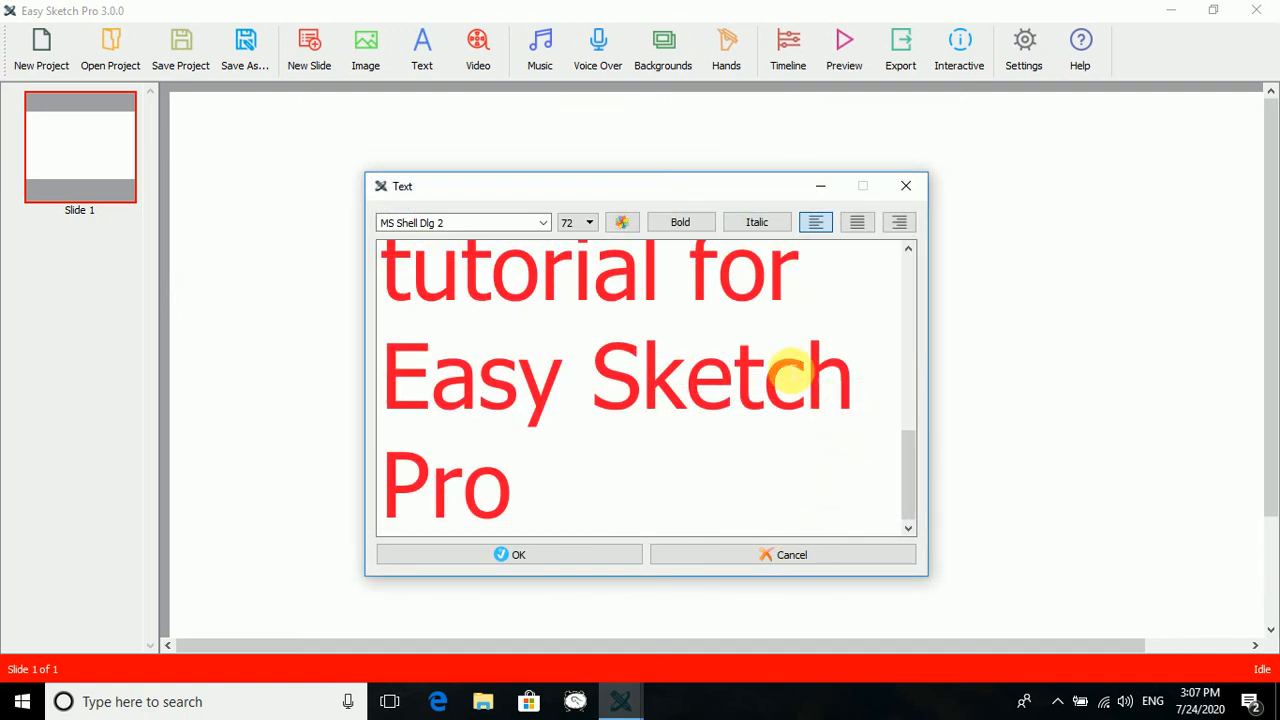
left_click(580, 226)
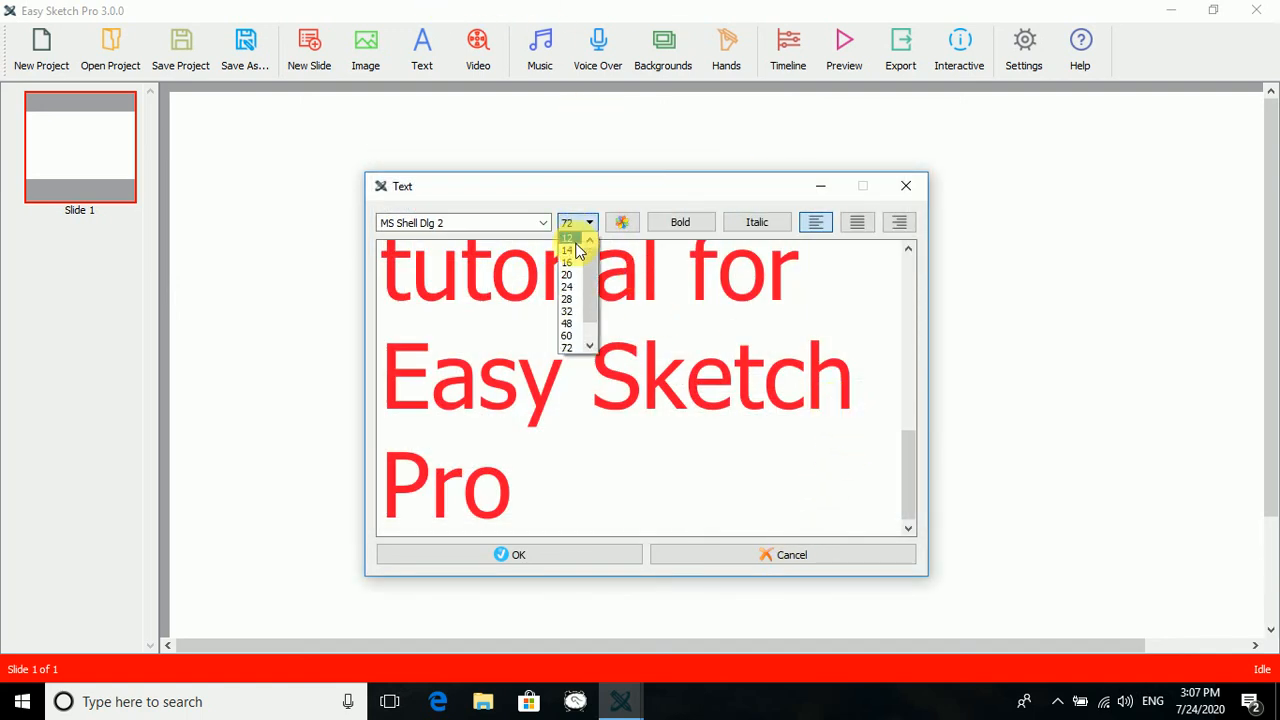
left_click(567, 326)
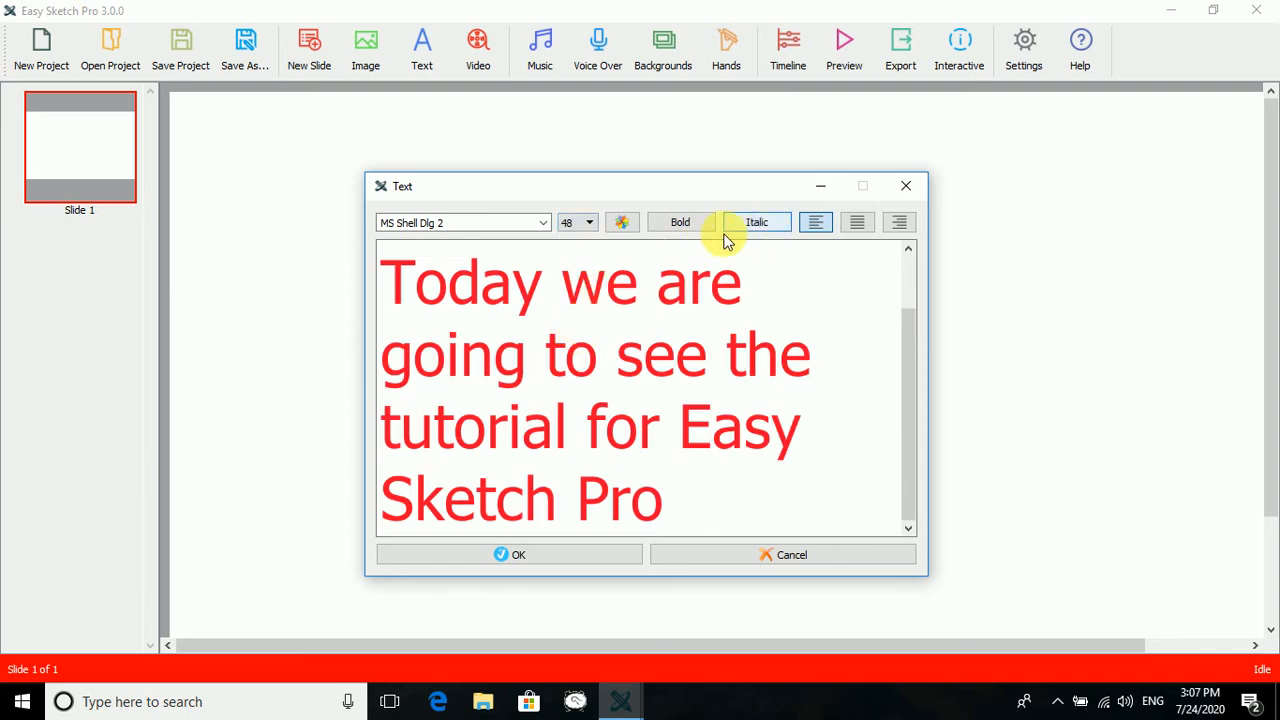
Format the text as bold, centred Monotype Corsiva and insert it on the slide
left_click(686, 224)
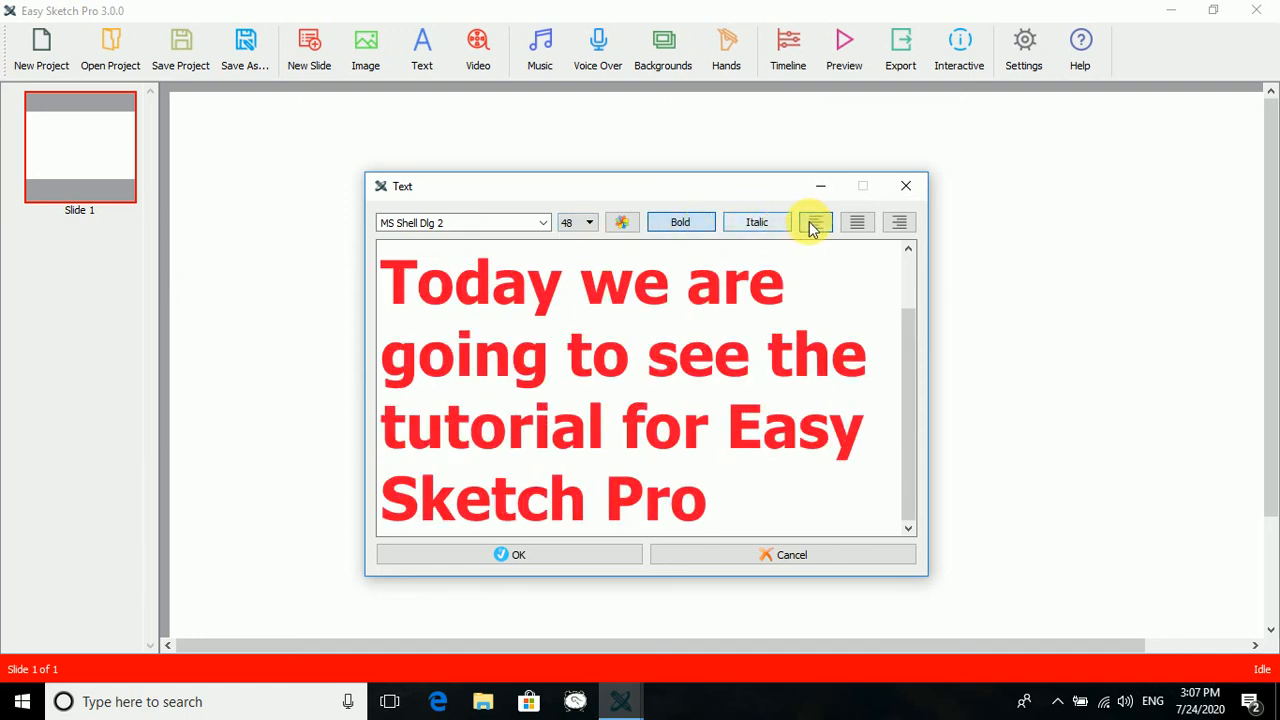
left_click(860, 226)
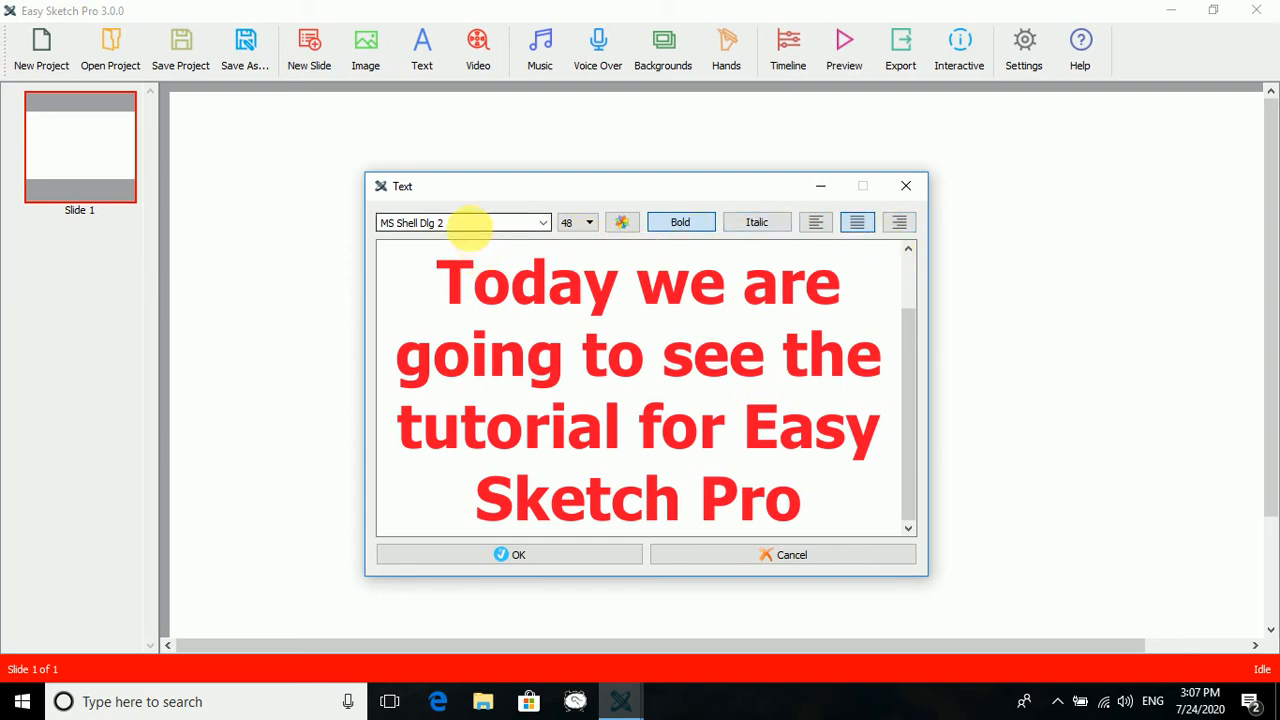
left_click(542, 223)
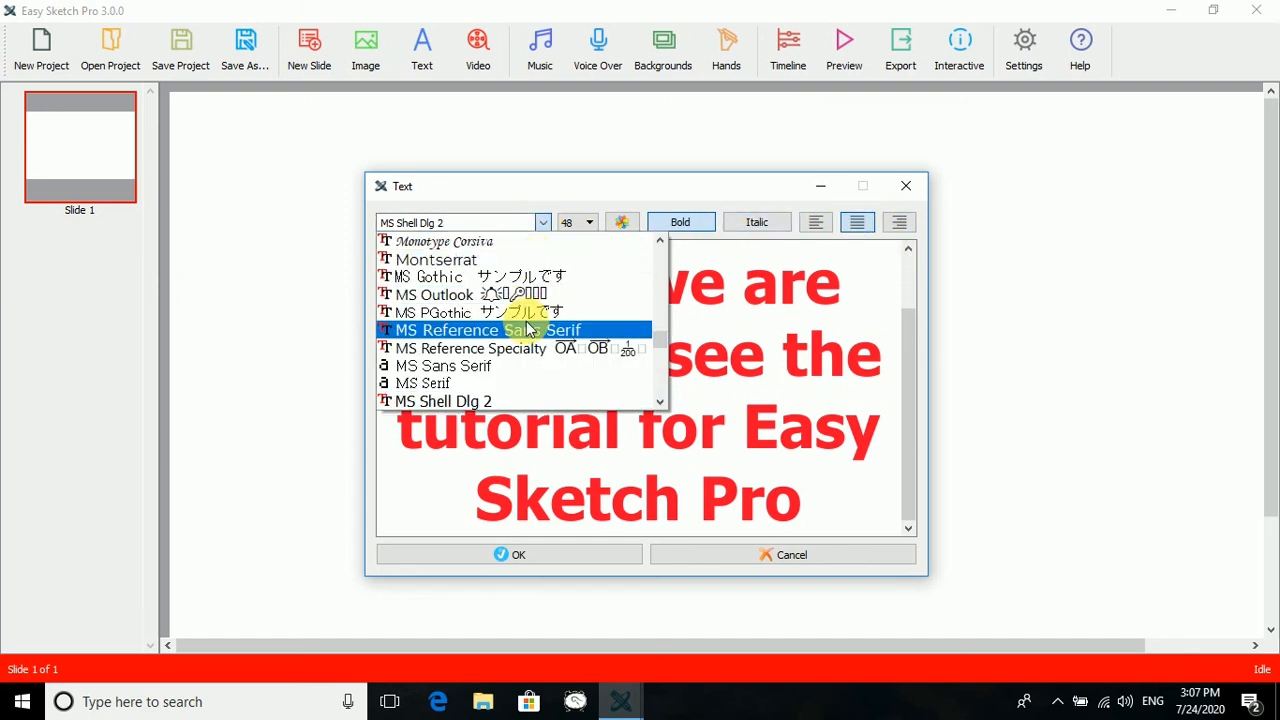
left_click(519, 245)
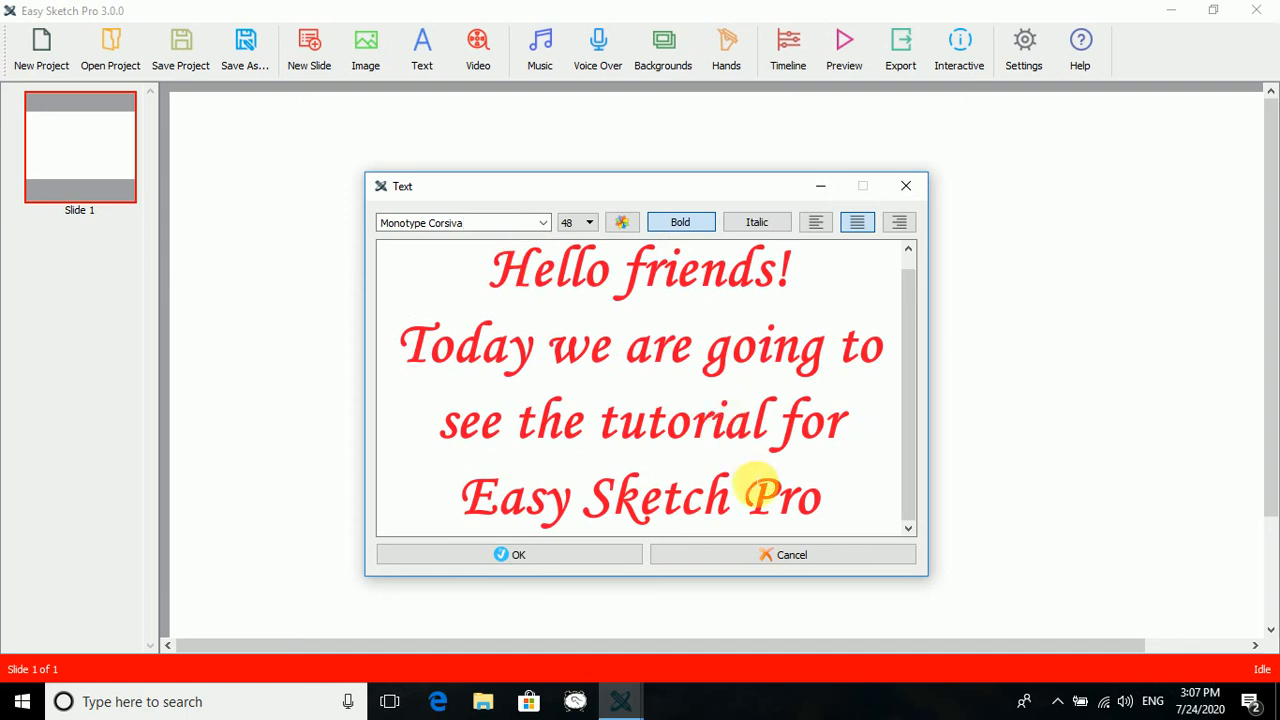
left_click(556, 561)
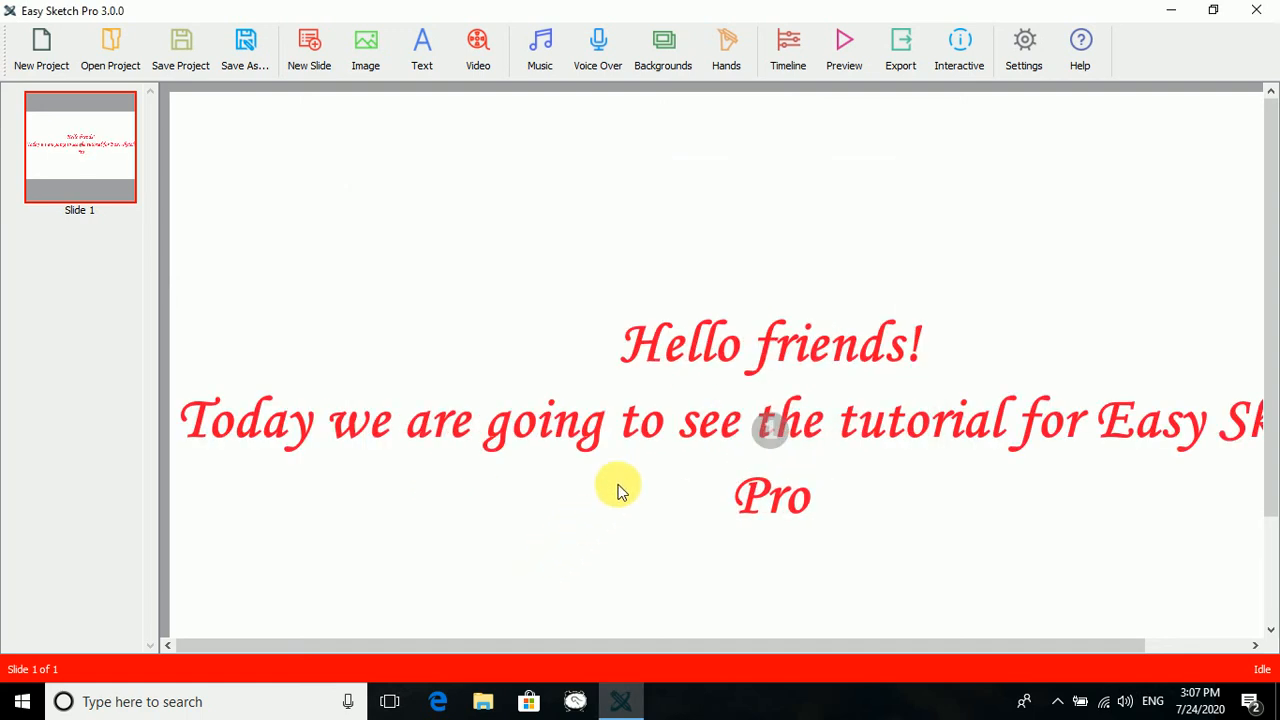
Edit the slide text to break the line before "to see", and move the text block to the upper middle of the canvas
left_click(813, 428)
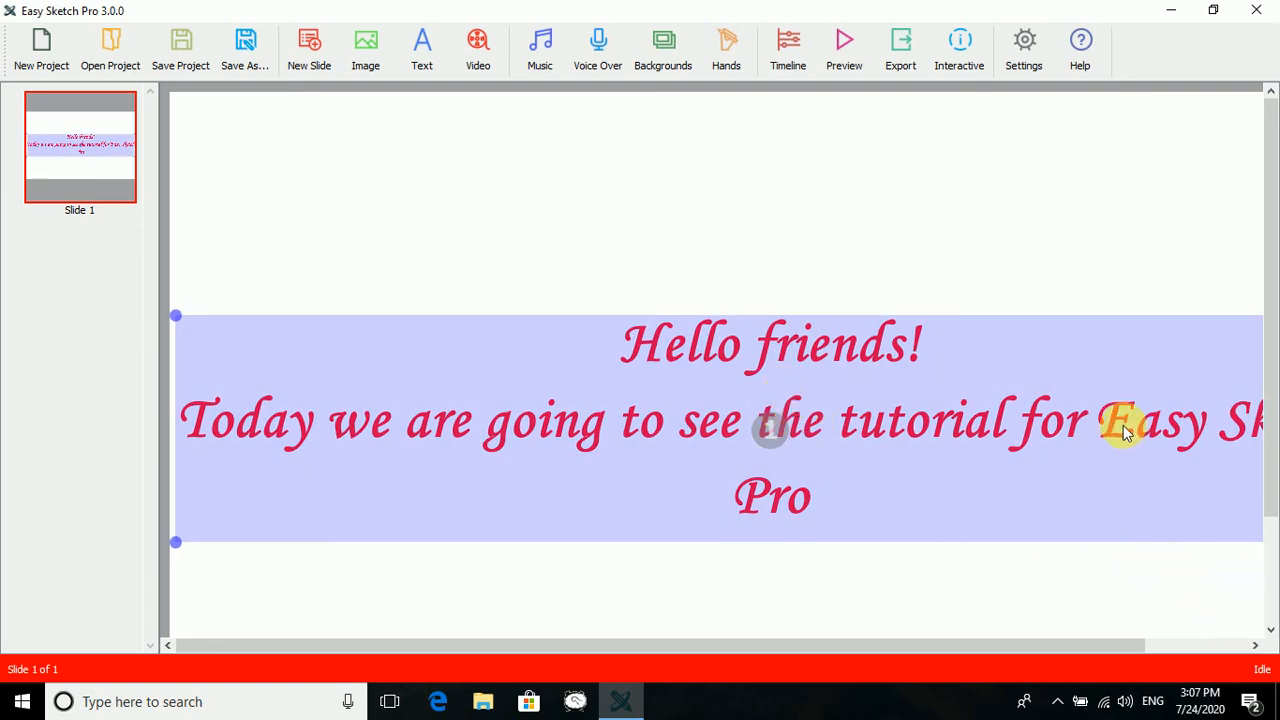
right_click(828, 425)
left_click(883, 432)
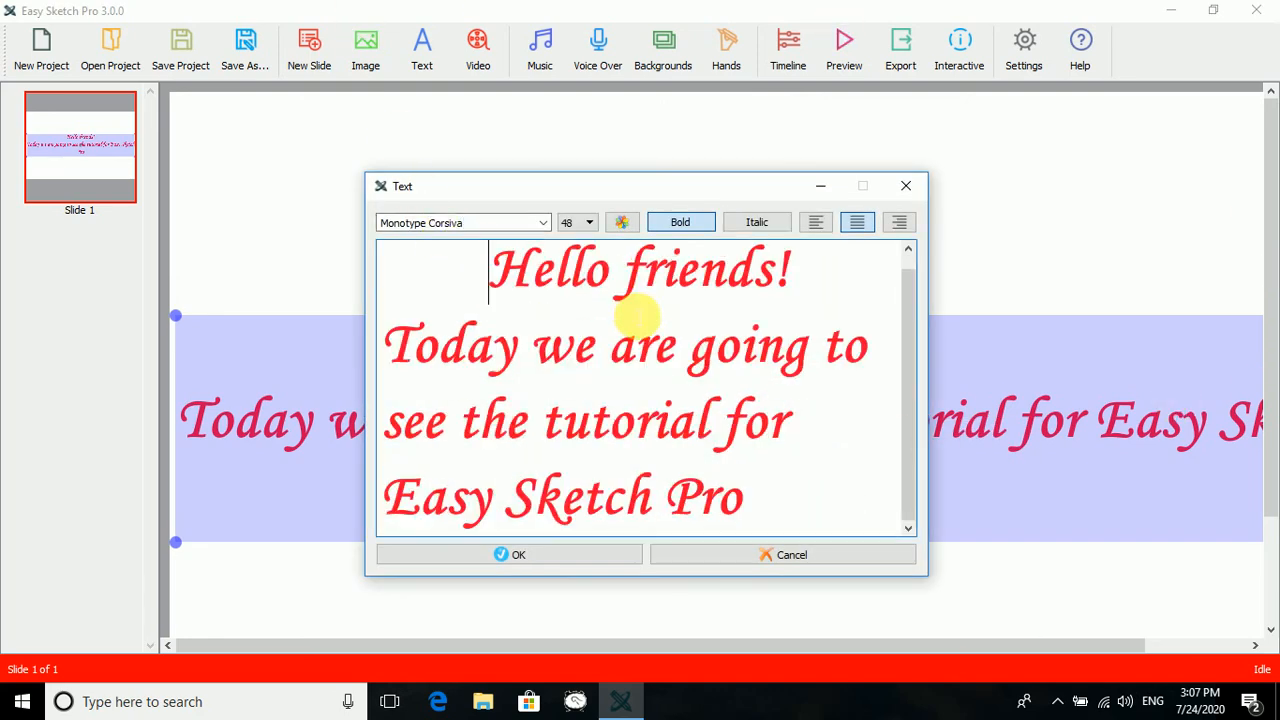
scroll(697, 337, "up", 1)
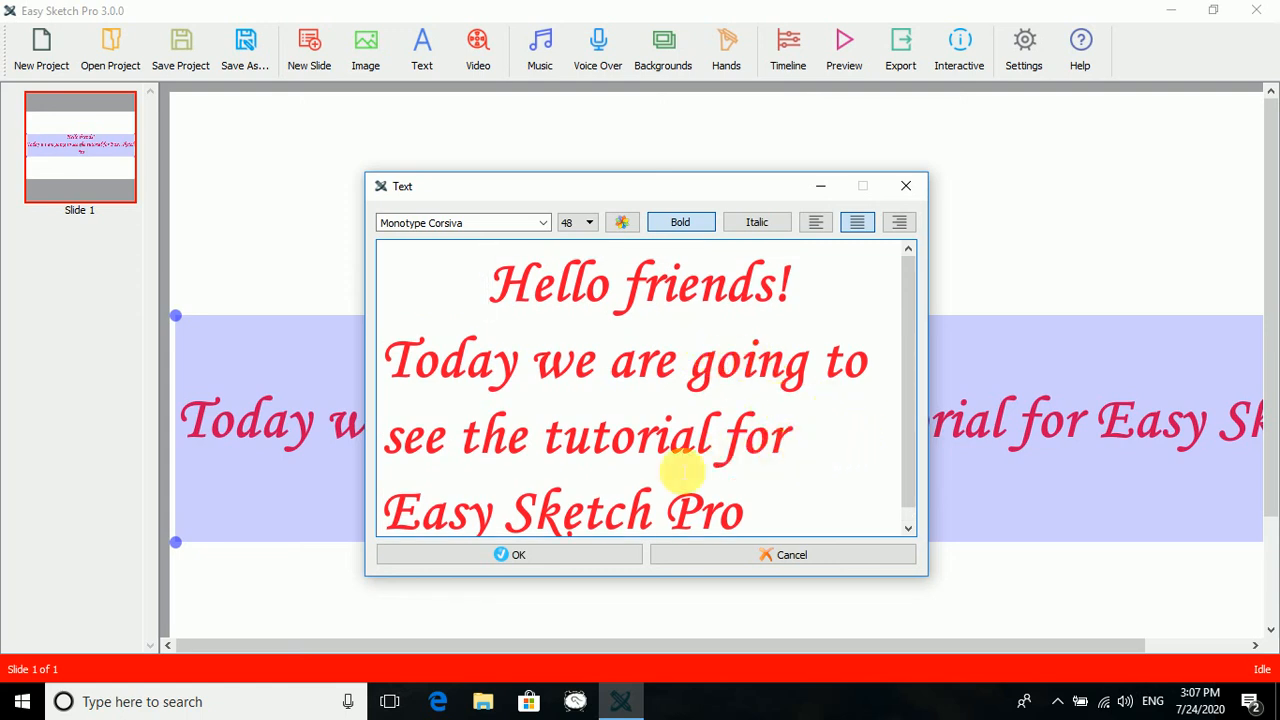
left_click(387, 524)
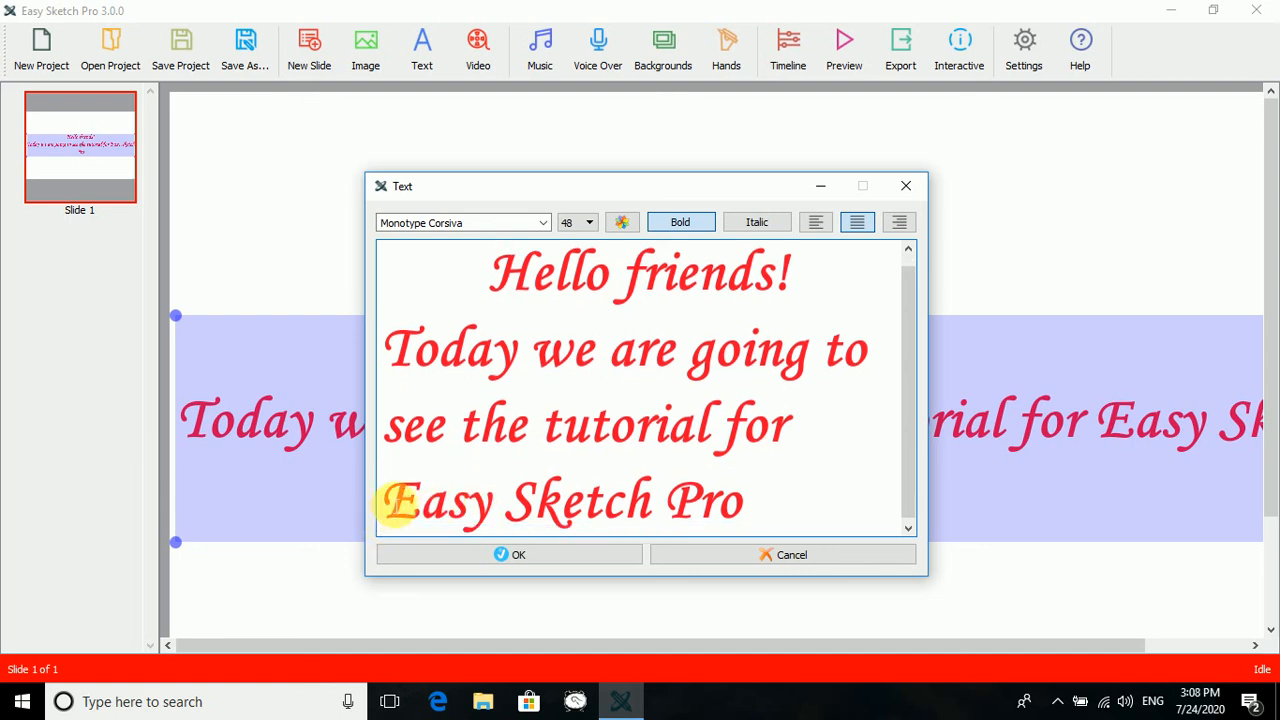
key("BackSpace")
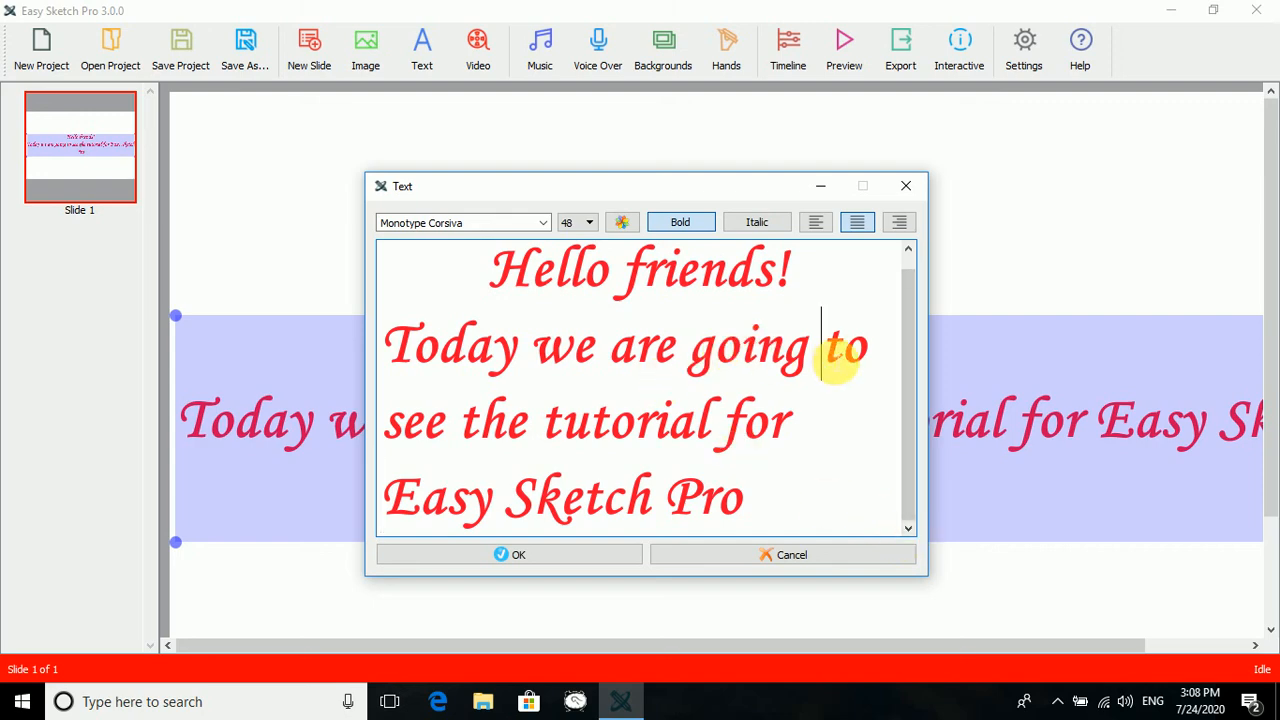
left_click(827, 360)
key("Return")
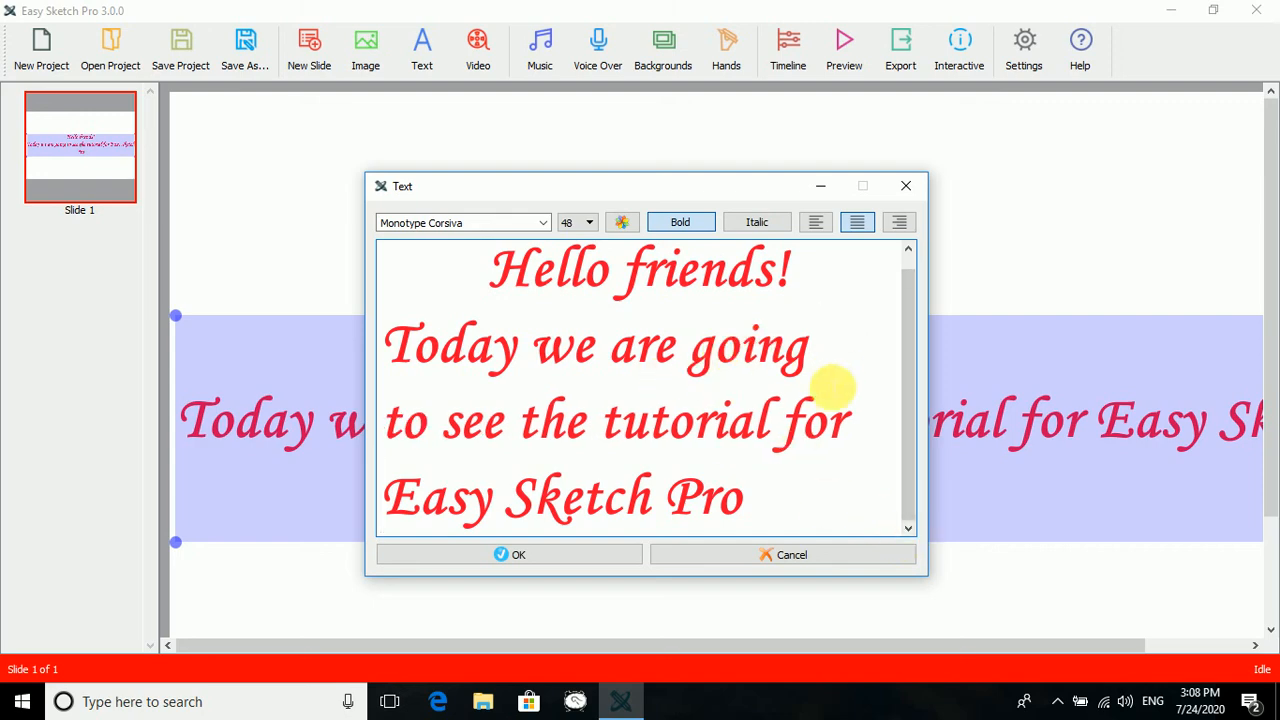
left_click(526, 555)
left_click(370, 368)
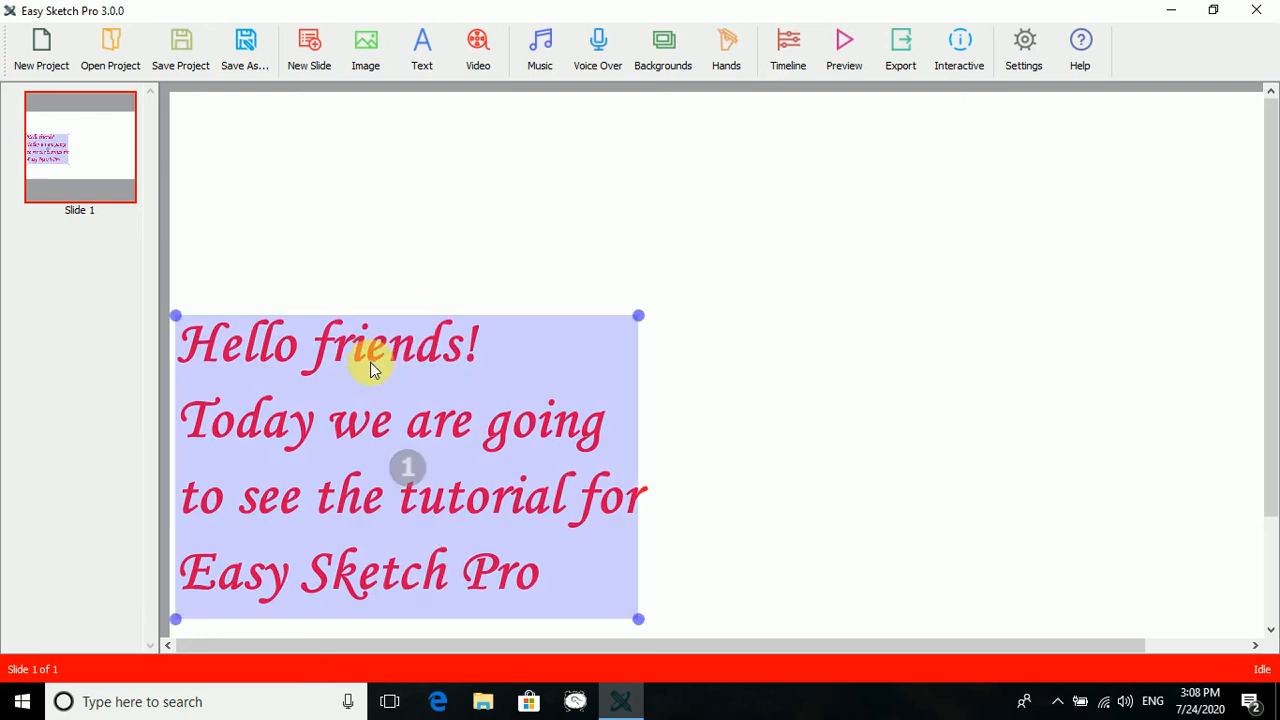
left_click_drag(362, 358, 630, 235)
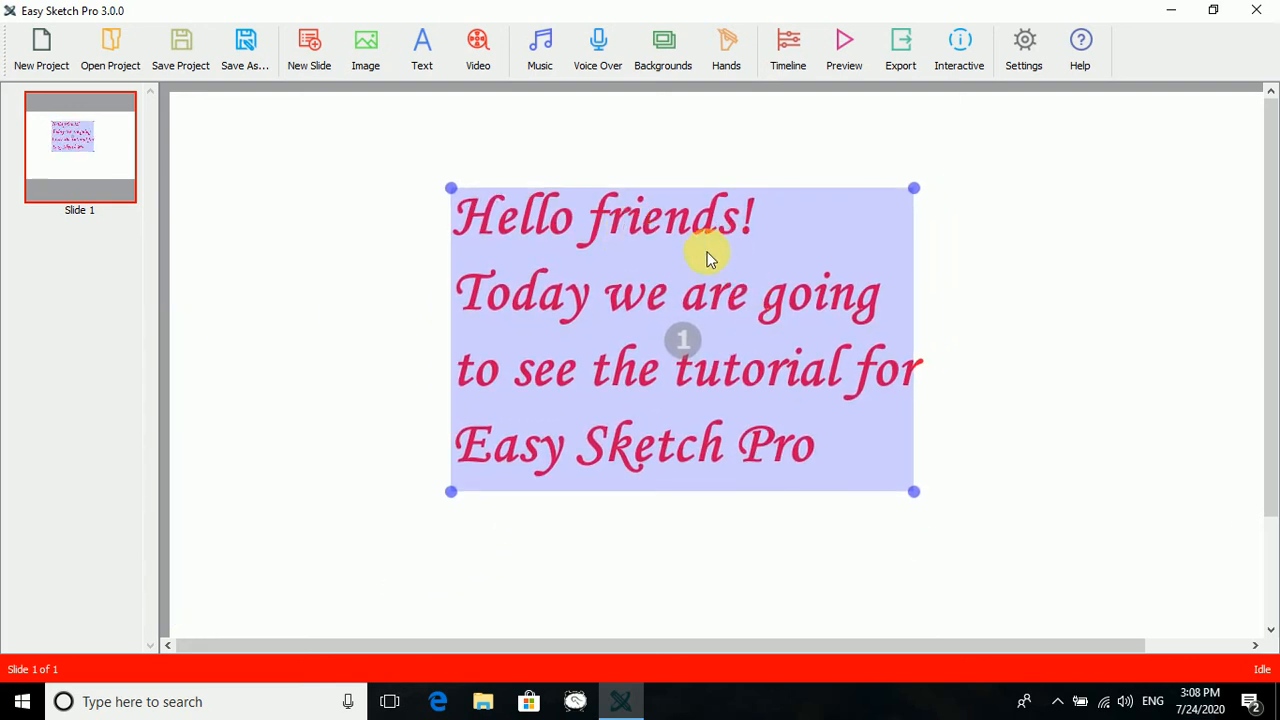
Choose the BrownFemale draw hand holding a thin brush from the hands library, and preview the slide
left_click(727, 55)
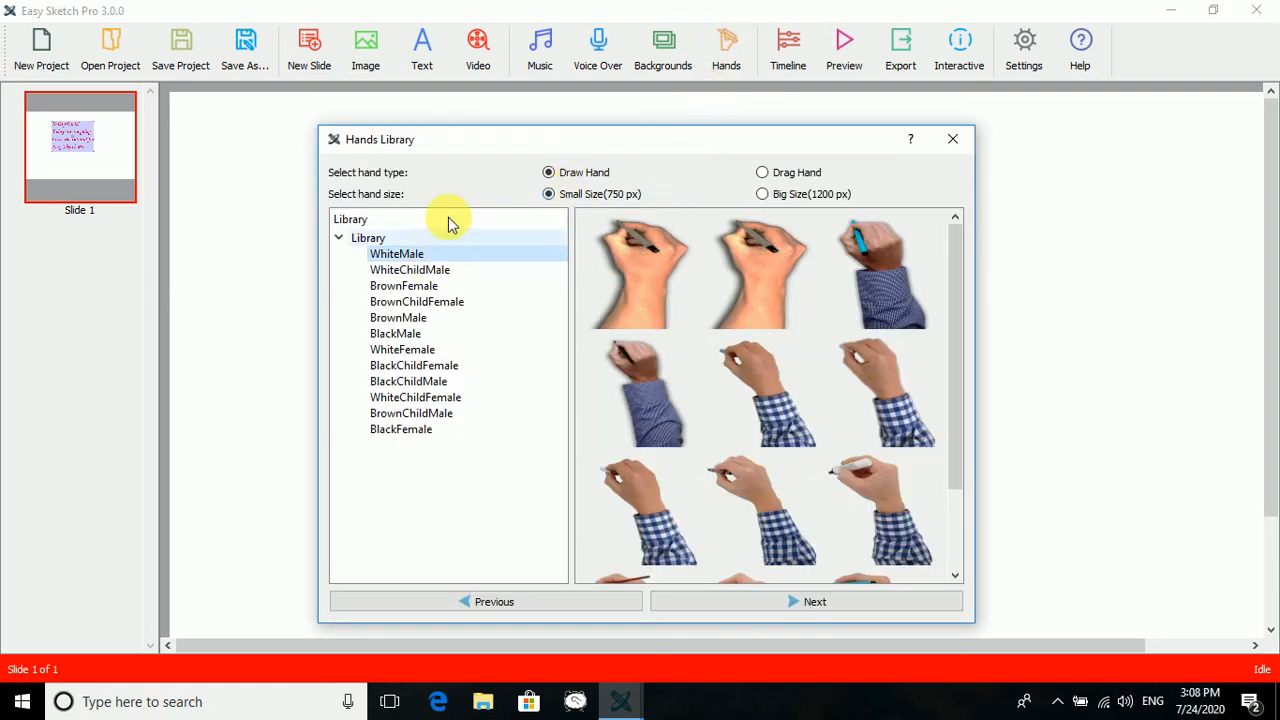
left_click(408, 272)
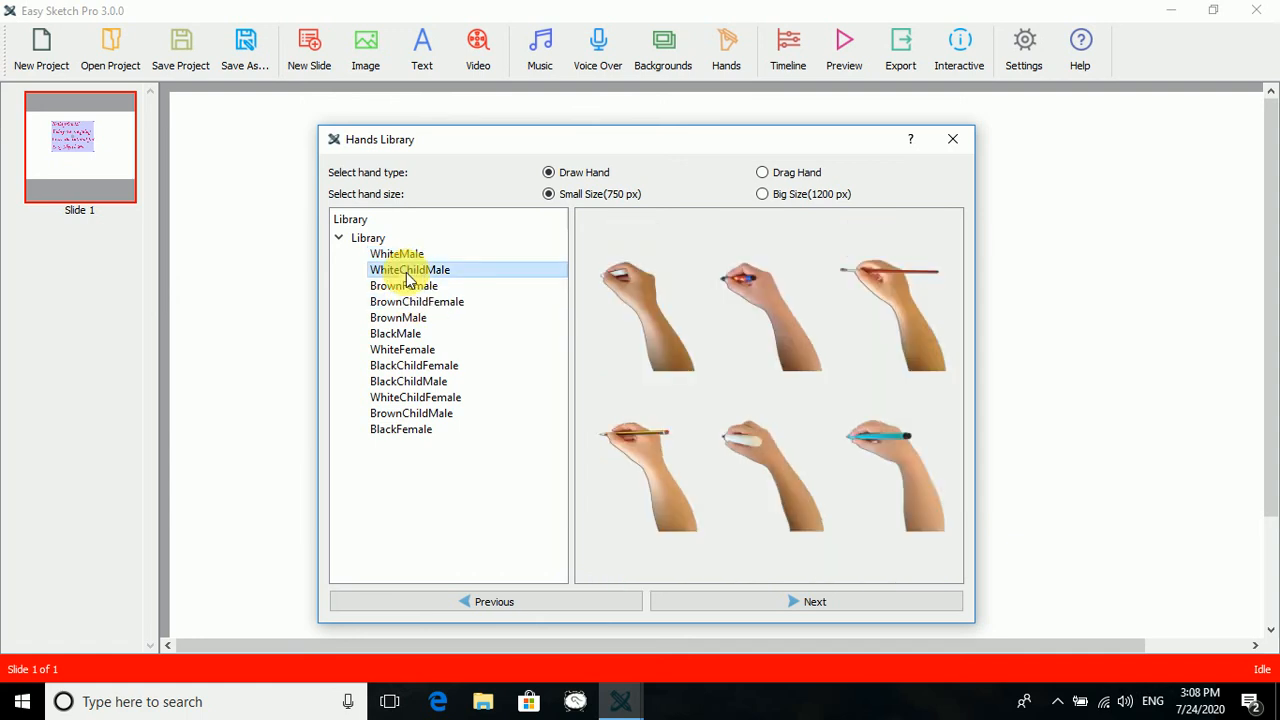
left_click(408, 286)
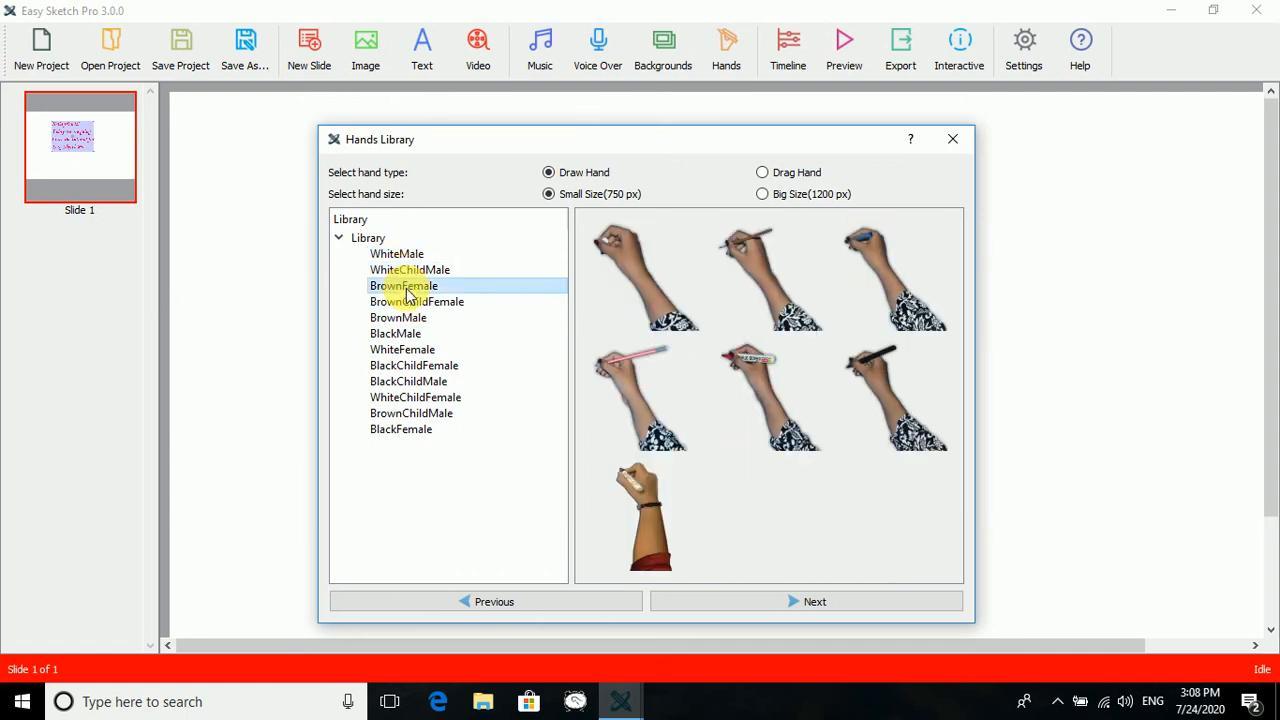
left_click(412, 305)
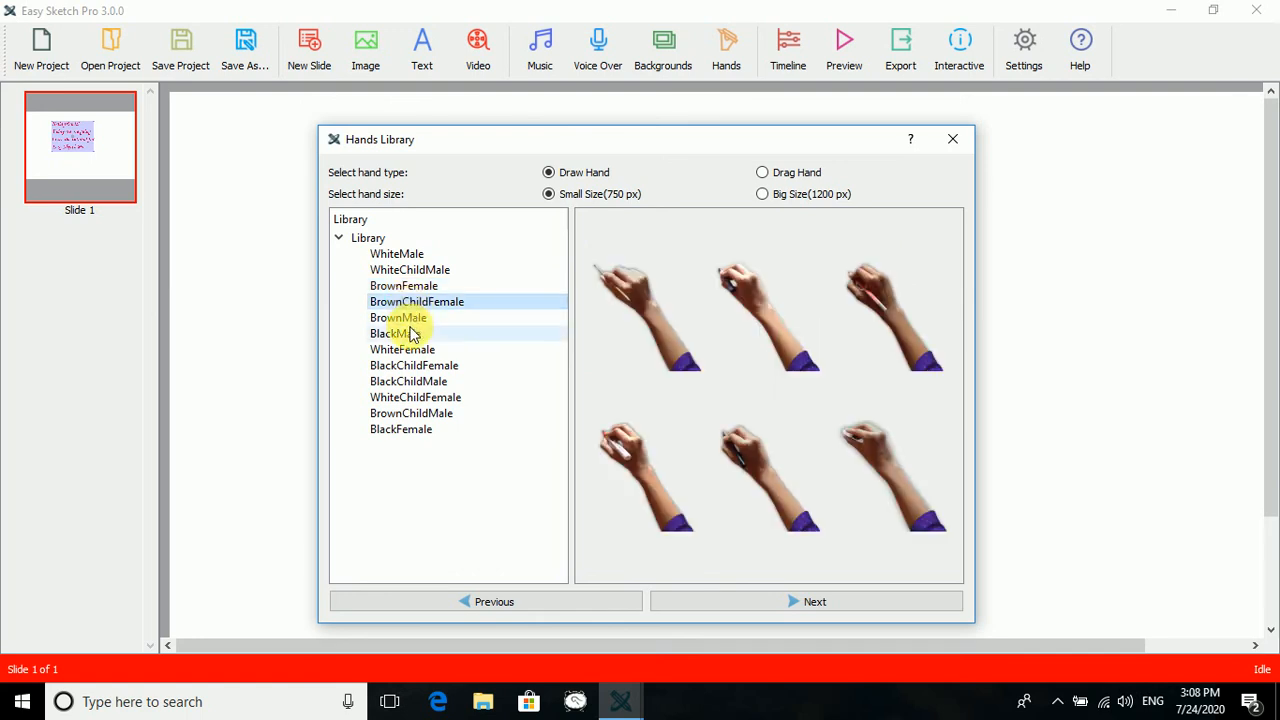
left_click(410, 352)
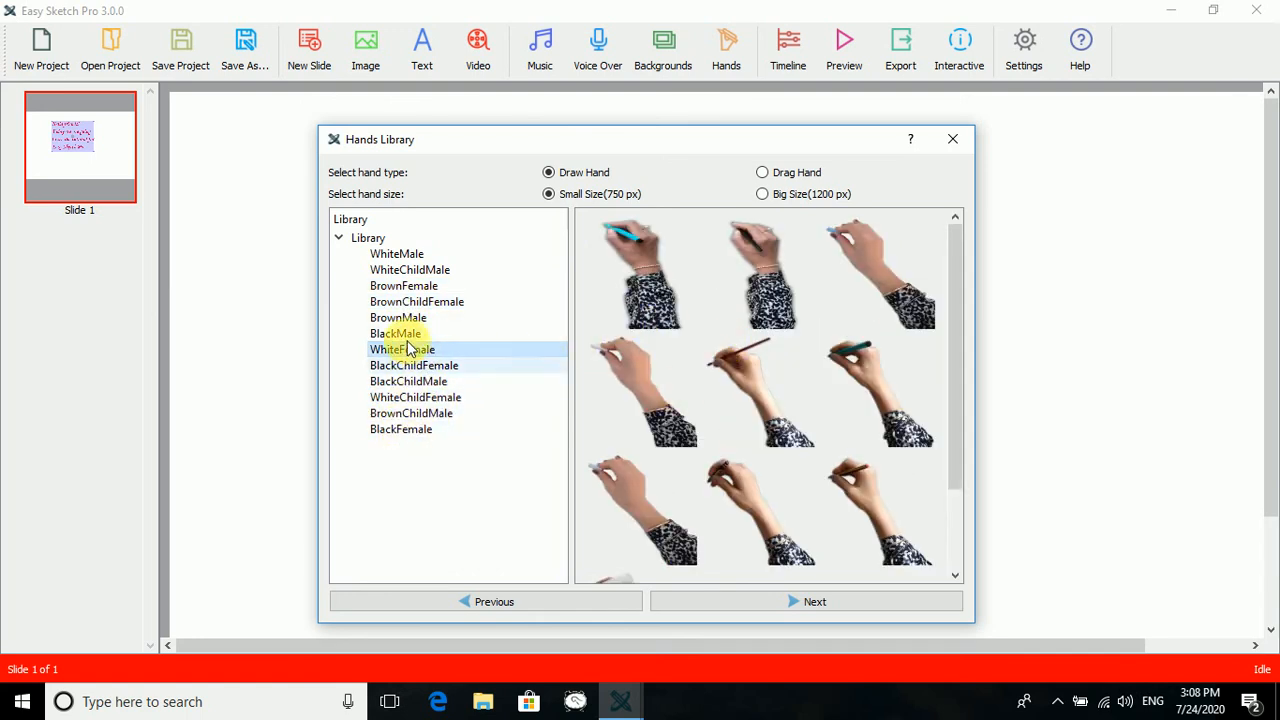
left_click(398, 256)
left_click(404, 272)
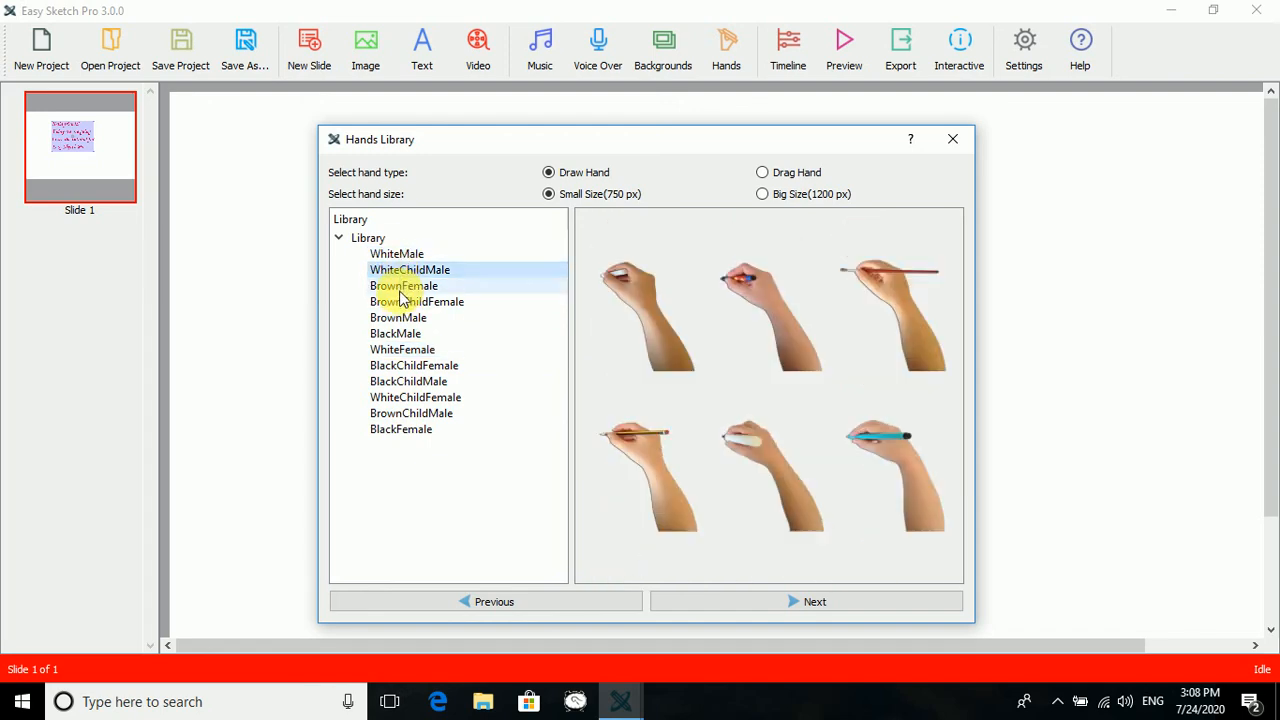
left_click(402, 288)
double_click(752, 306)
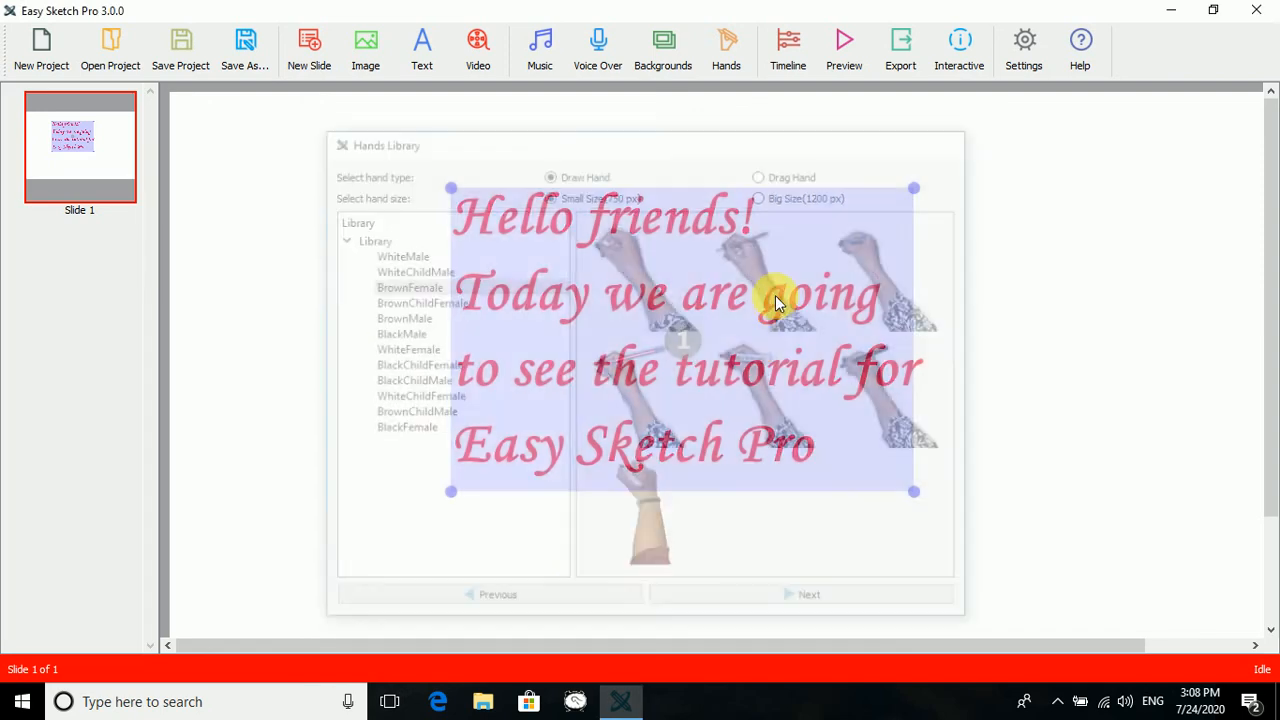
left_click(850, 55)
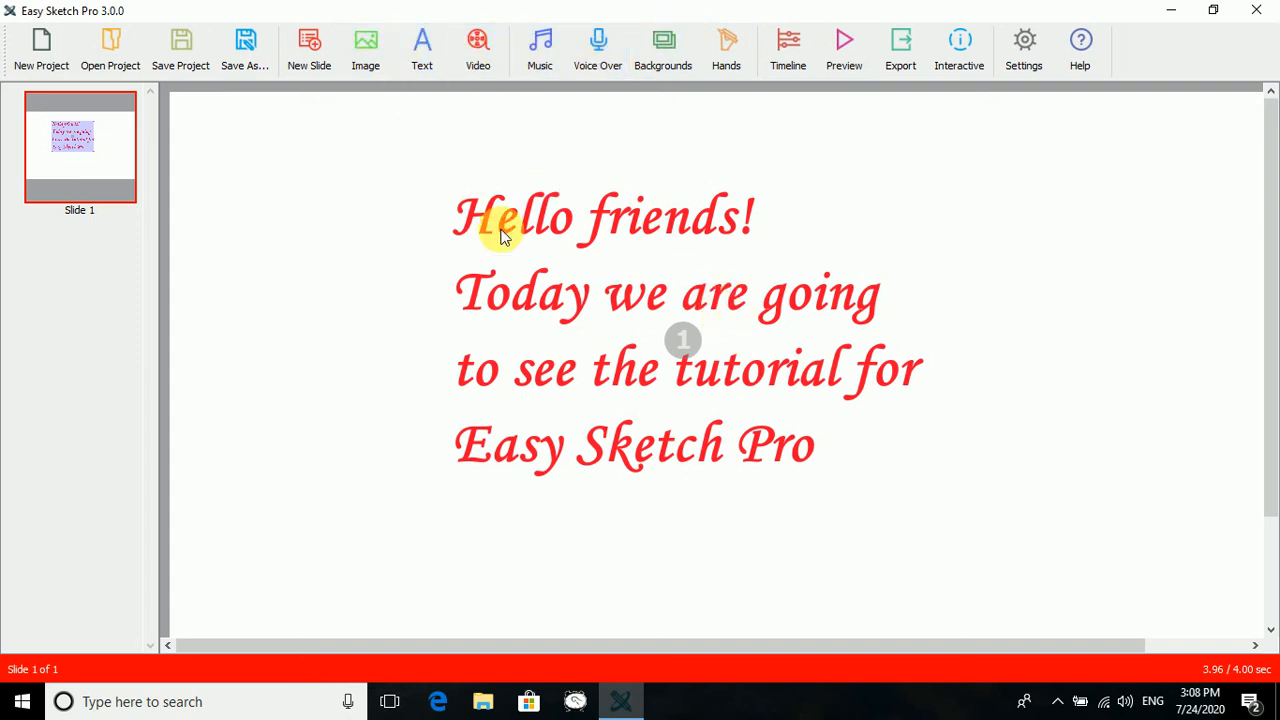
Enlarge the greeting text block on Slide 1 so it fills most of the canvas
left_click(644, 340)
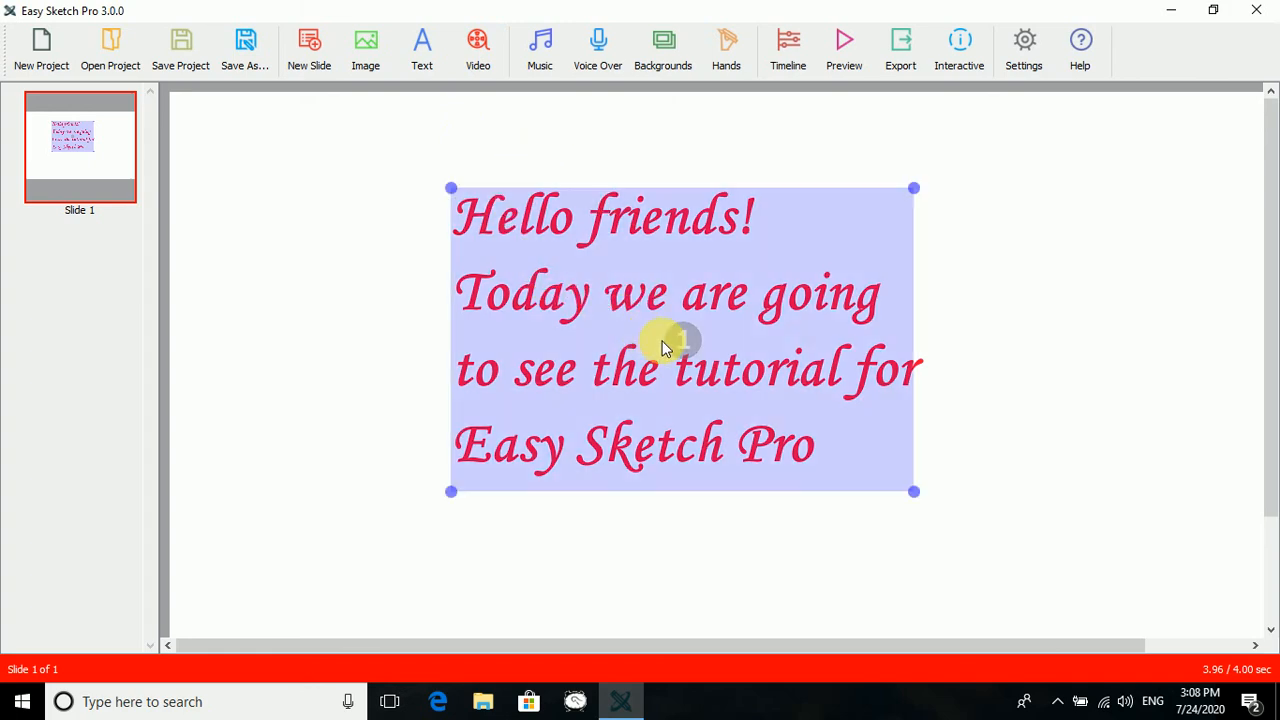
left_click_drag(918, 495, 1072, 590)
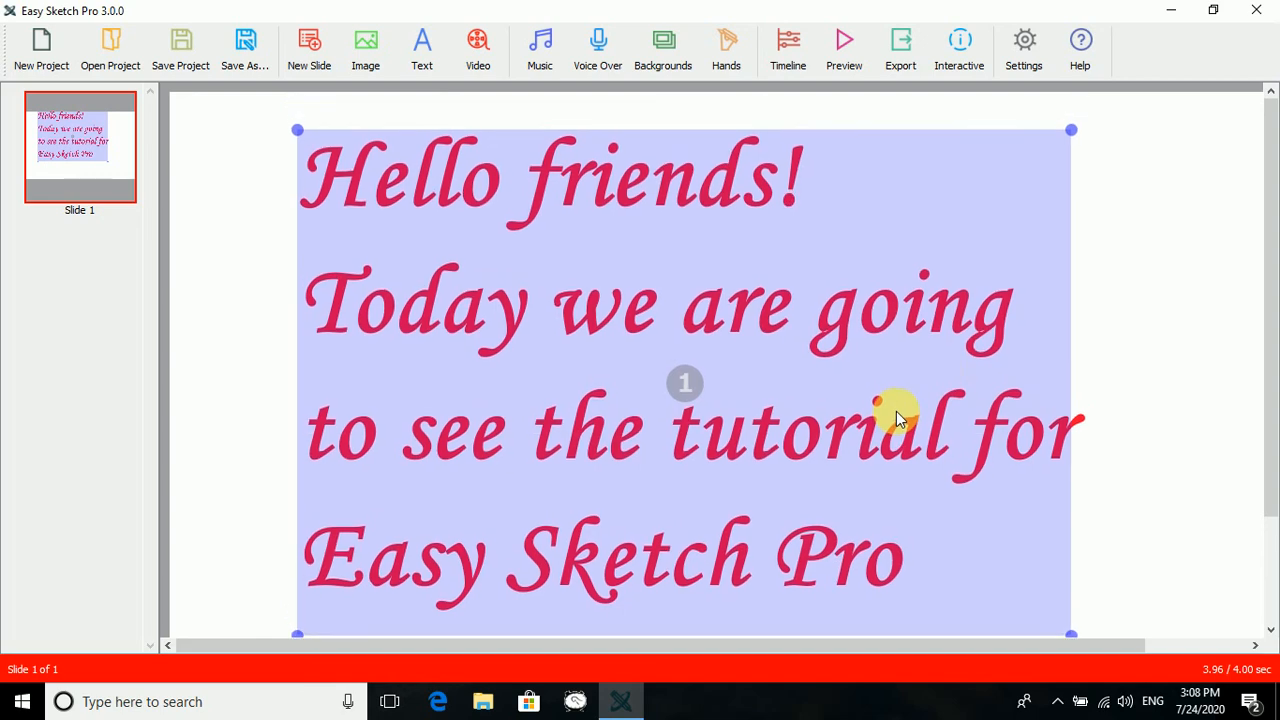
left_click(1126, 342)
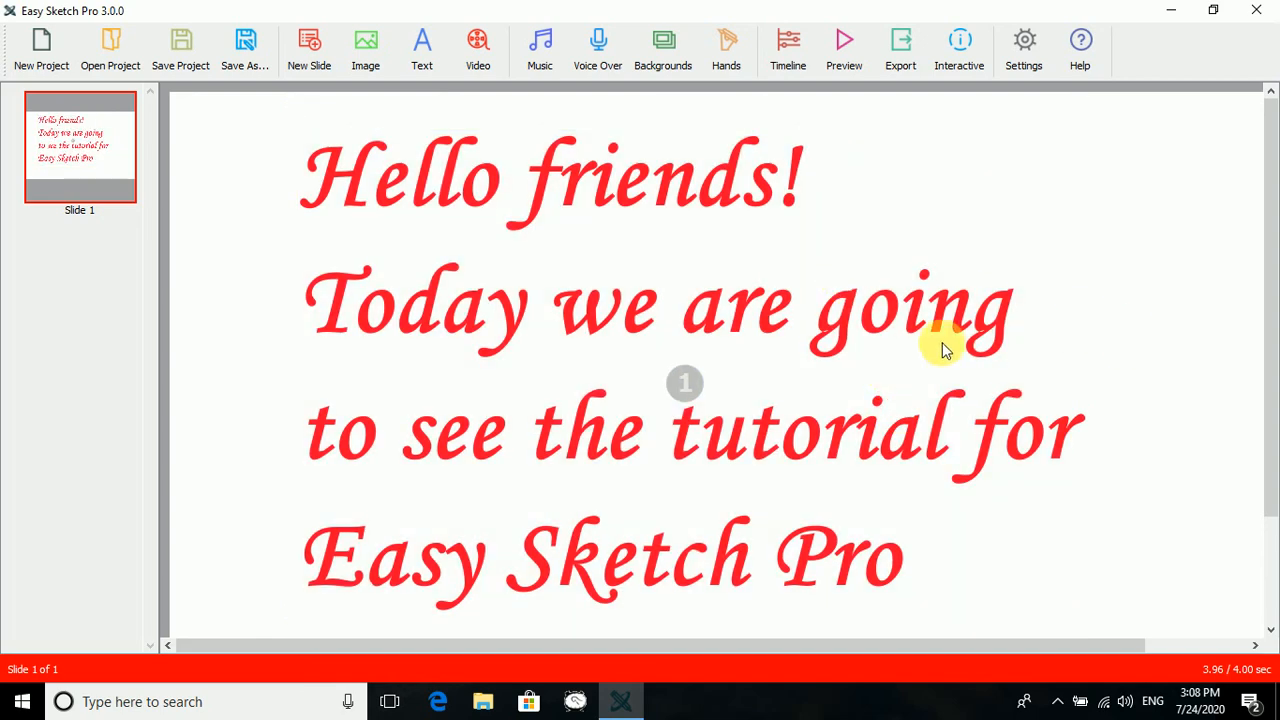
Add a second slide and insert the grey elephant image from the Animals category of the image library
left_click(306, 52)
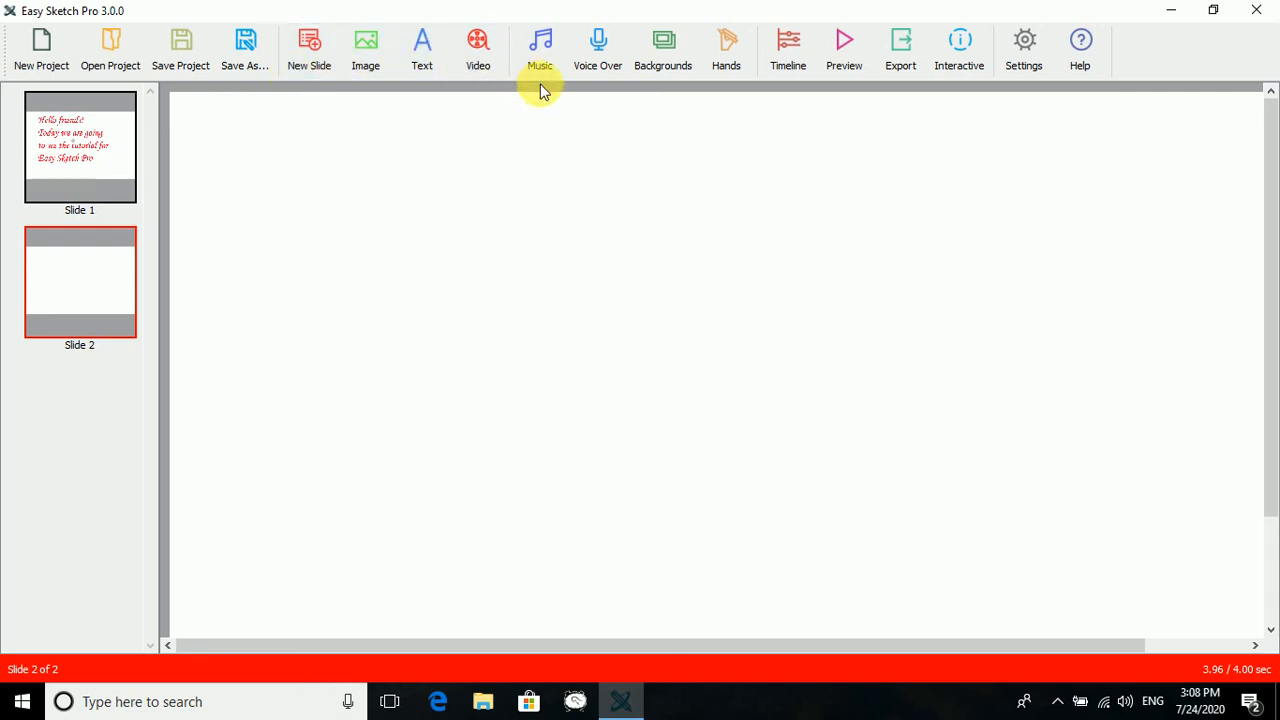
left_click(370, 58)
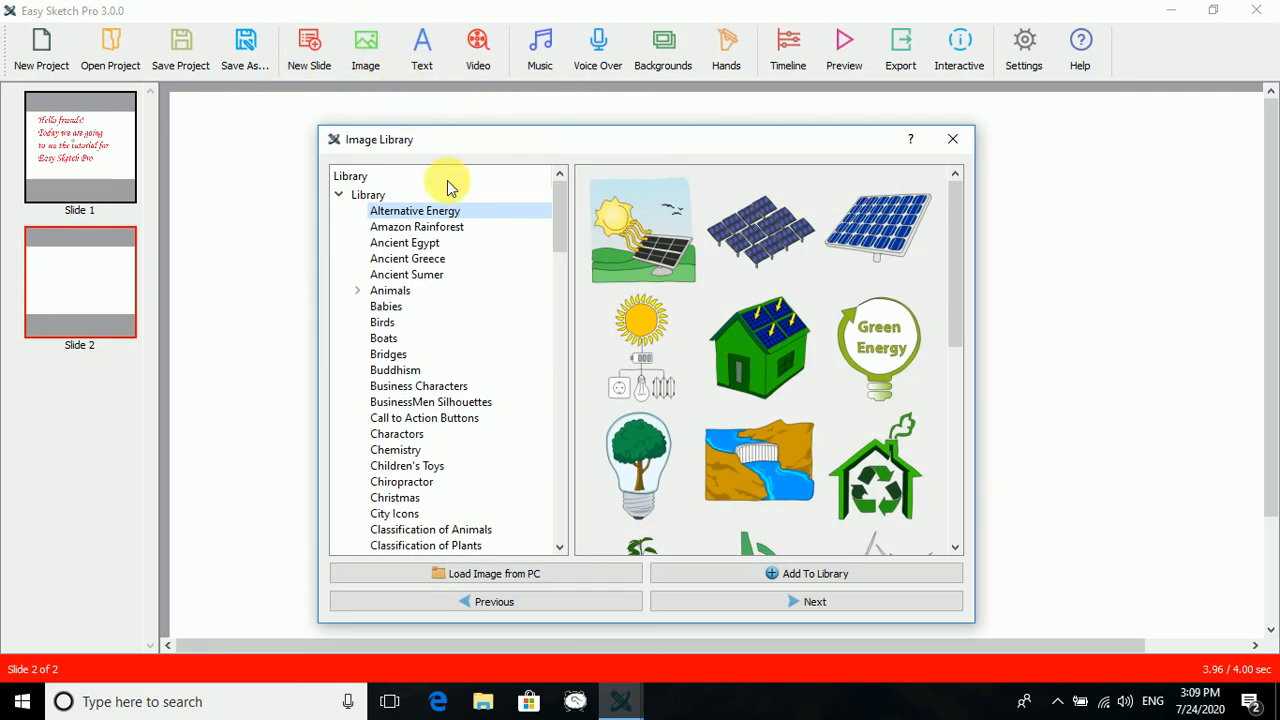
left_click(437, 247)
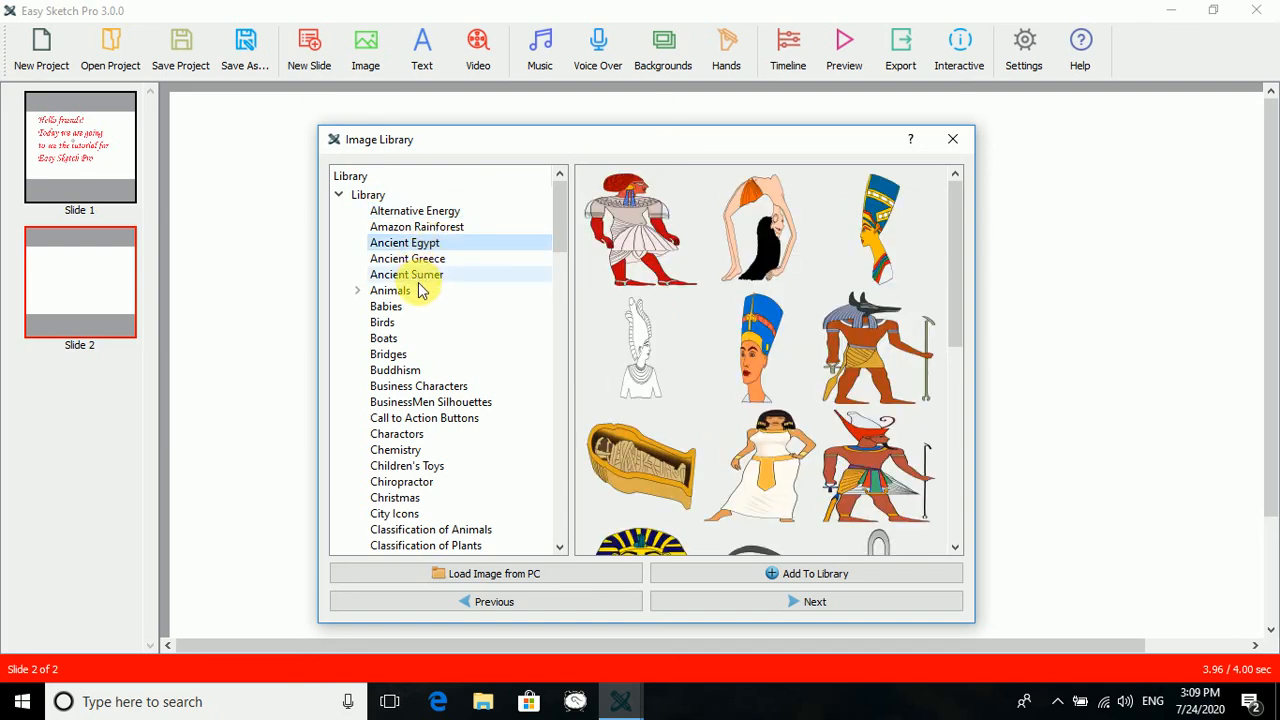
left_click(386, 291)
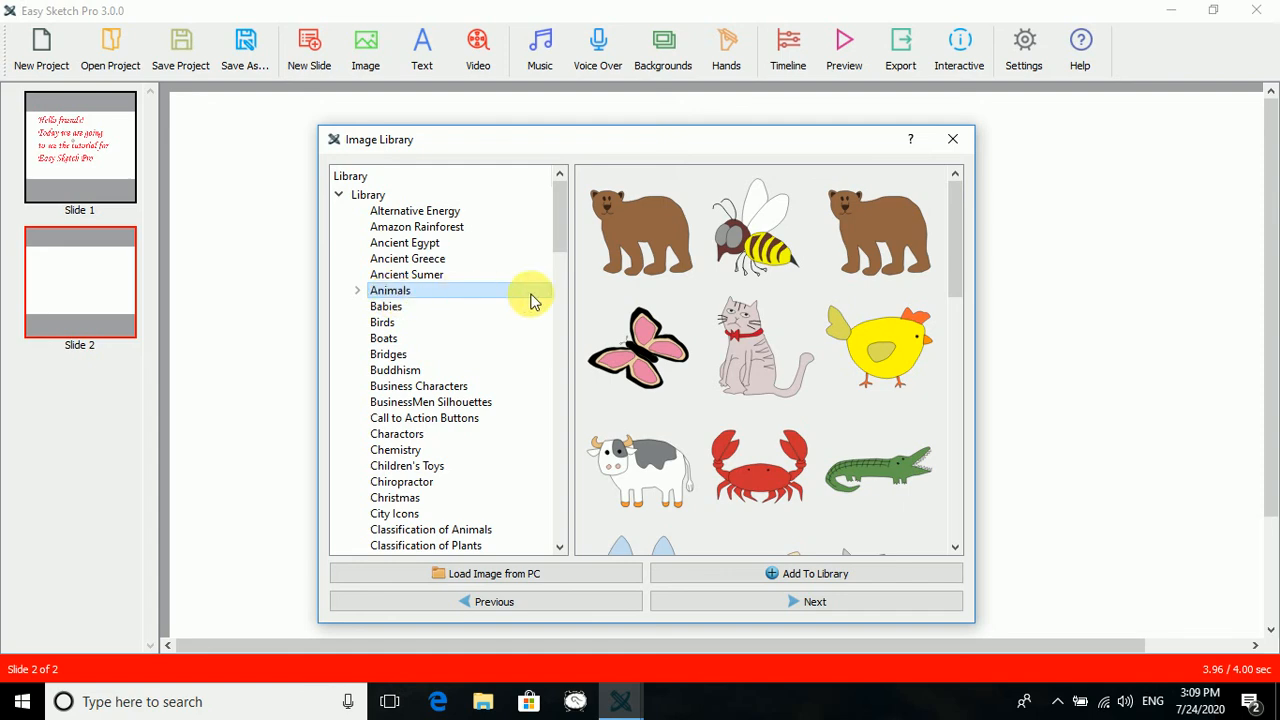
scroll(860, 410, "down", 5)
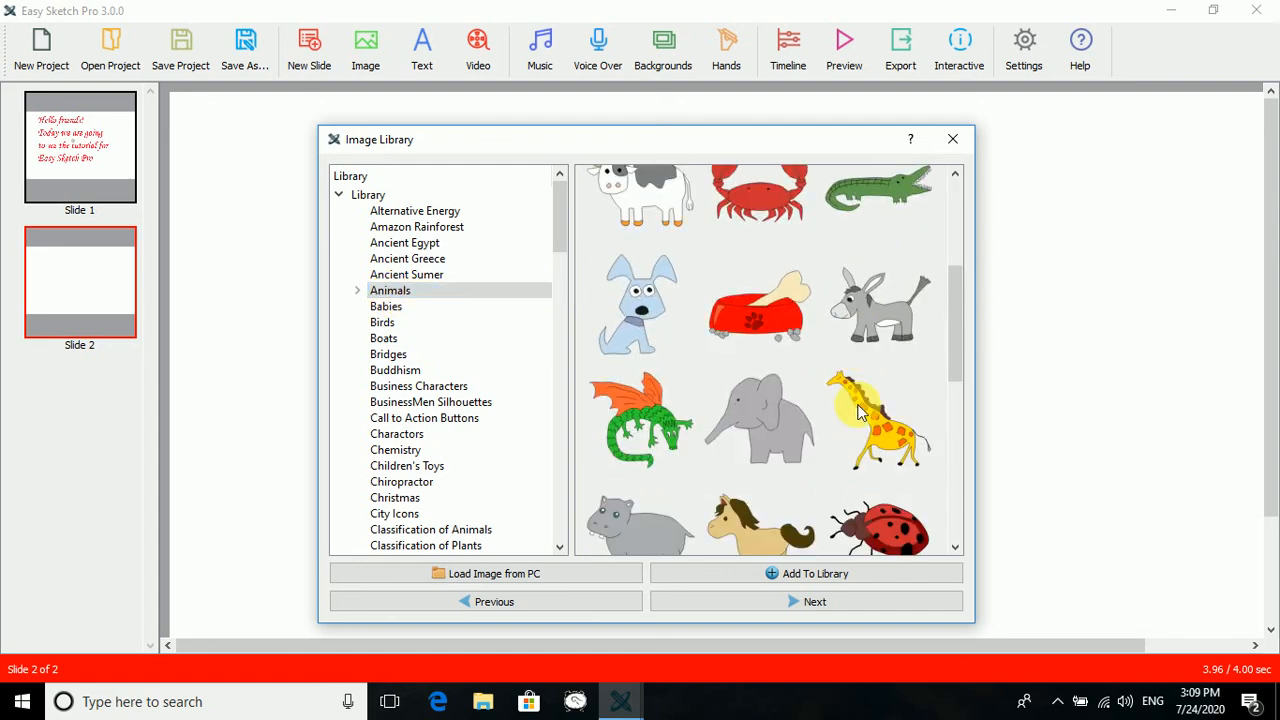
double_click(793, 393)
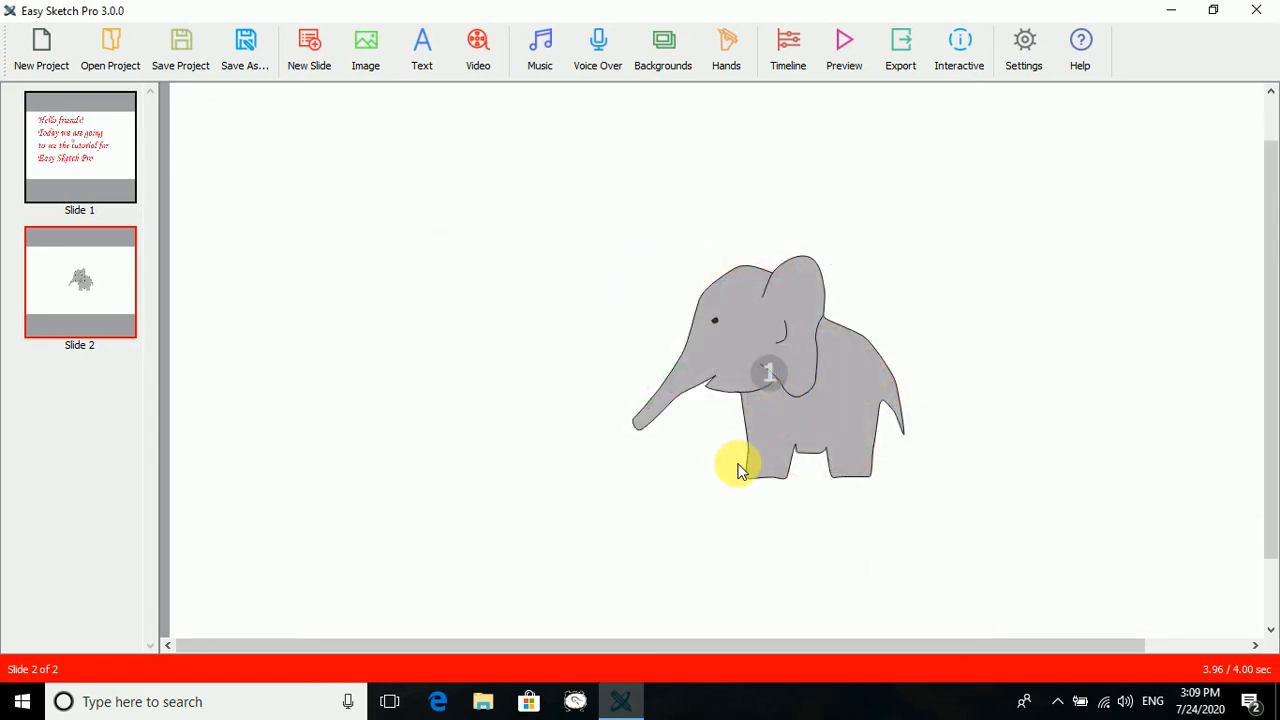
Enlarge the elephant on Slide 2 to nearly the canvas height and move it to the right half of the slide
left_click(760, 378)
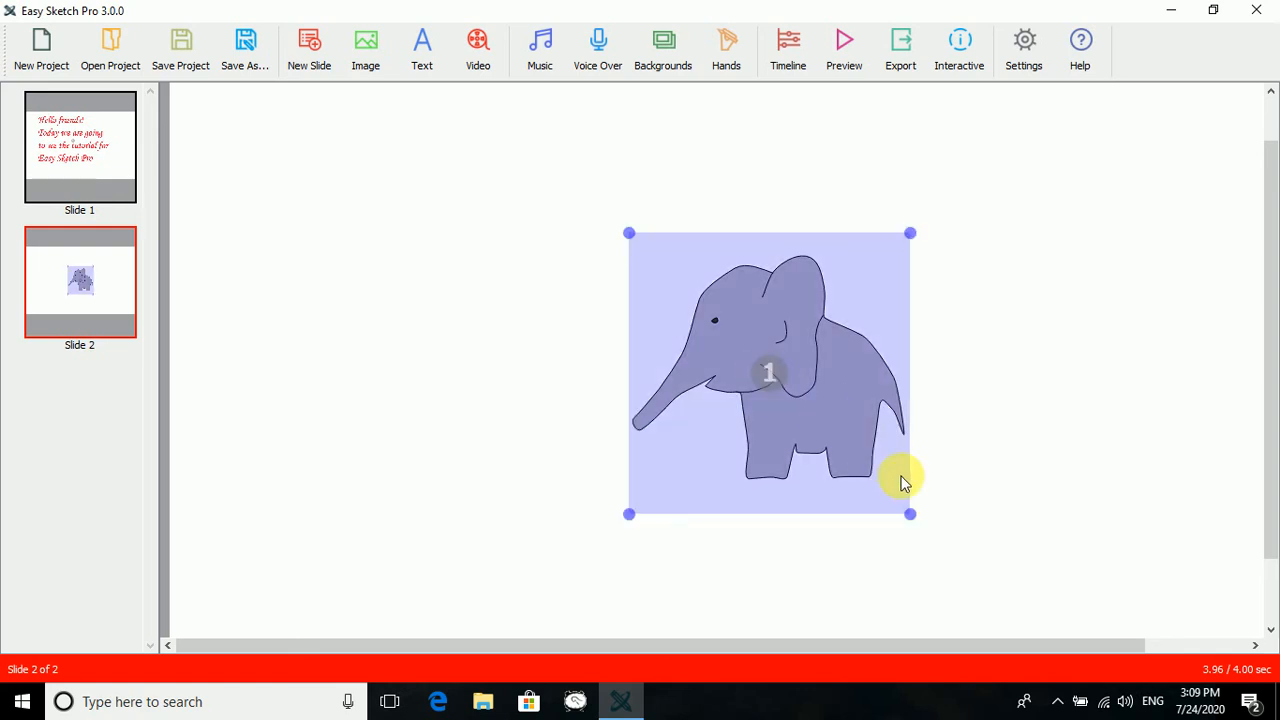
left_click_drag(909, 514, 1016, 616)
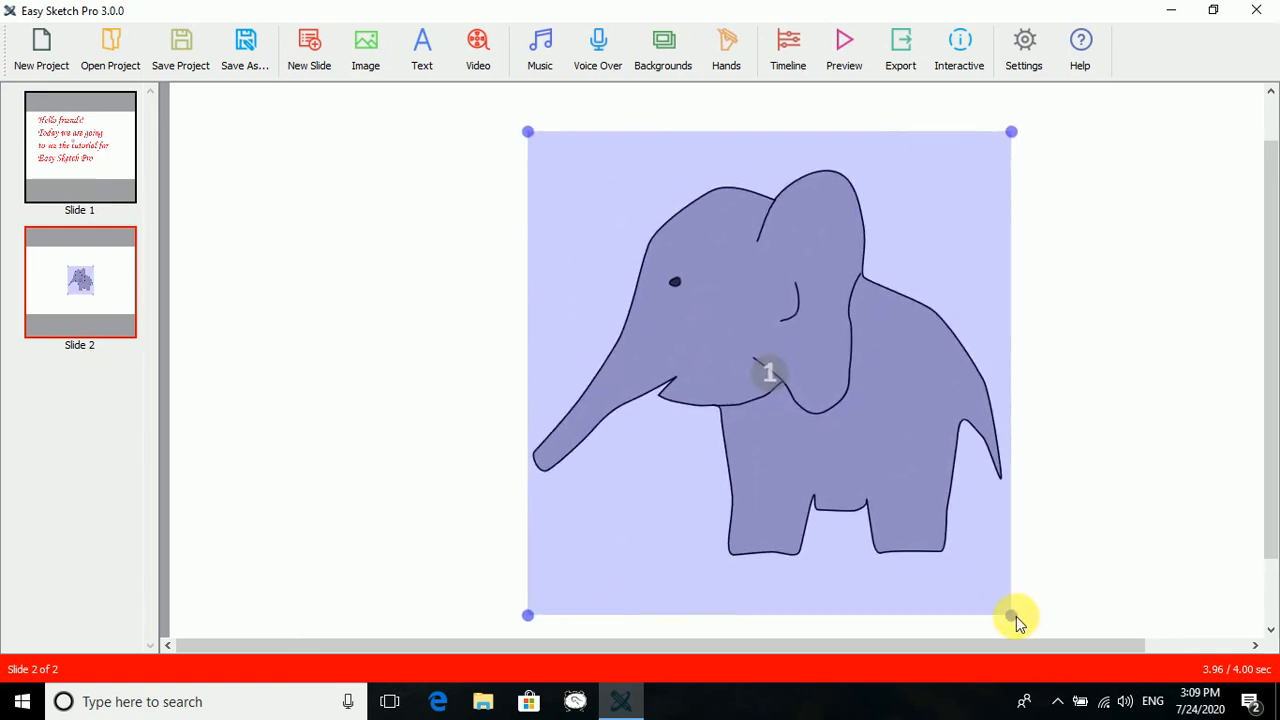
left_click_drag(837, 443, 977, 451)
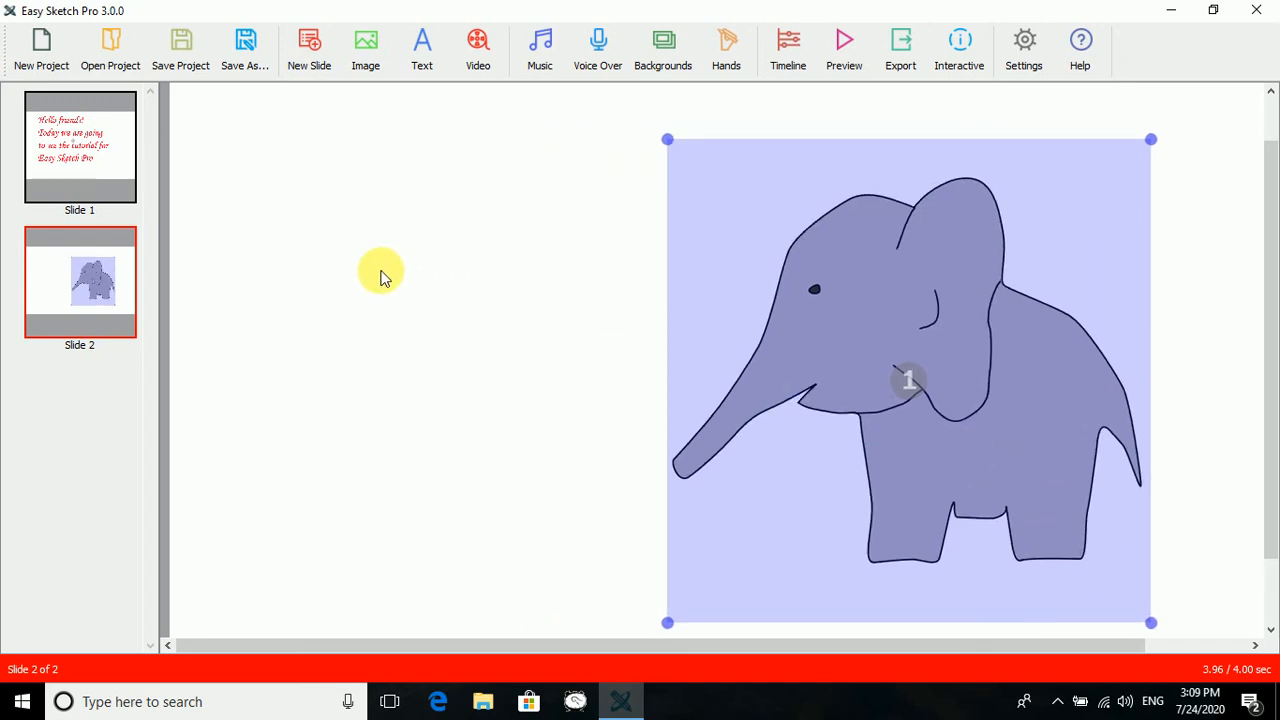
Start a new text for Slide 2 reading "There was an elephant who had no friends."
left_click(423, 50)
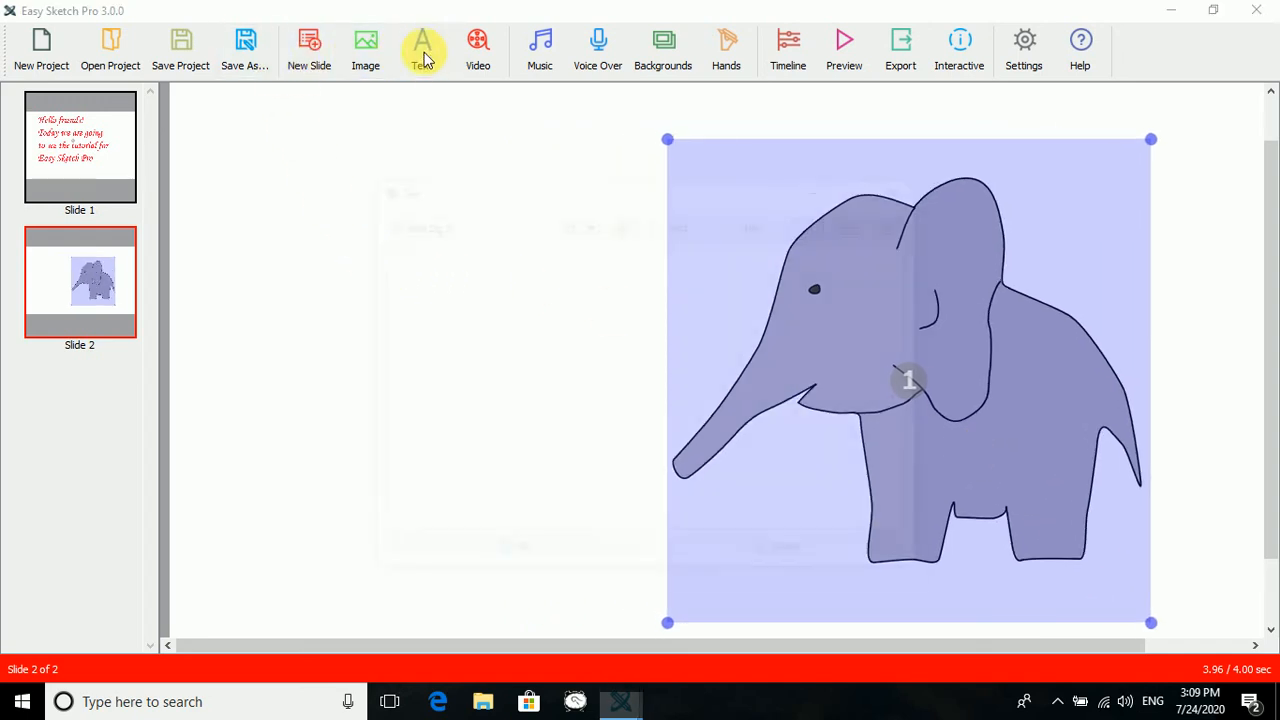
left_click(472, 290)
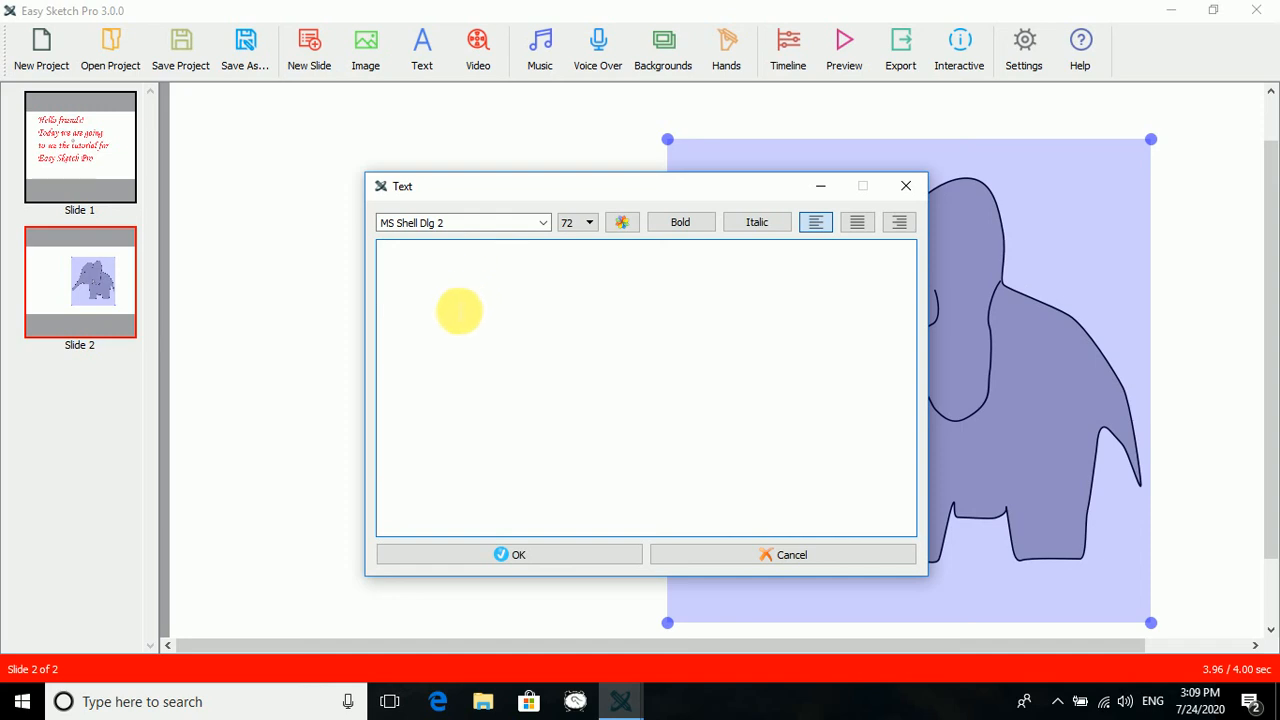
type("Ther")
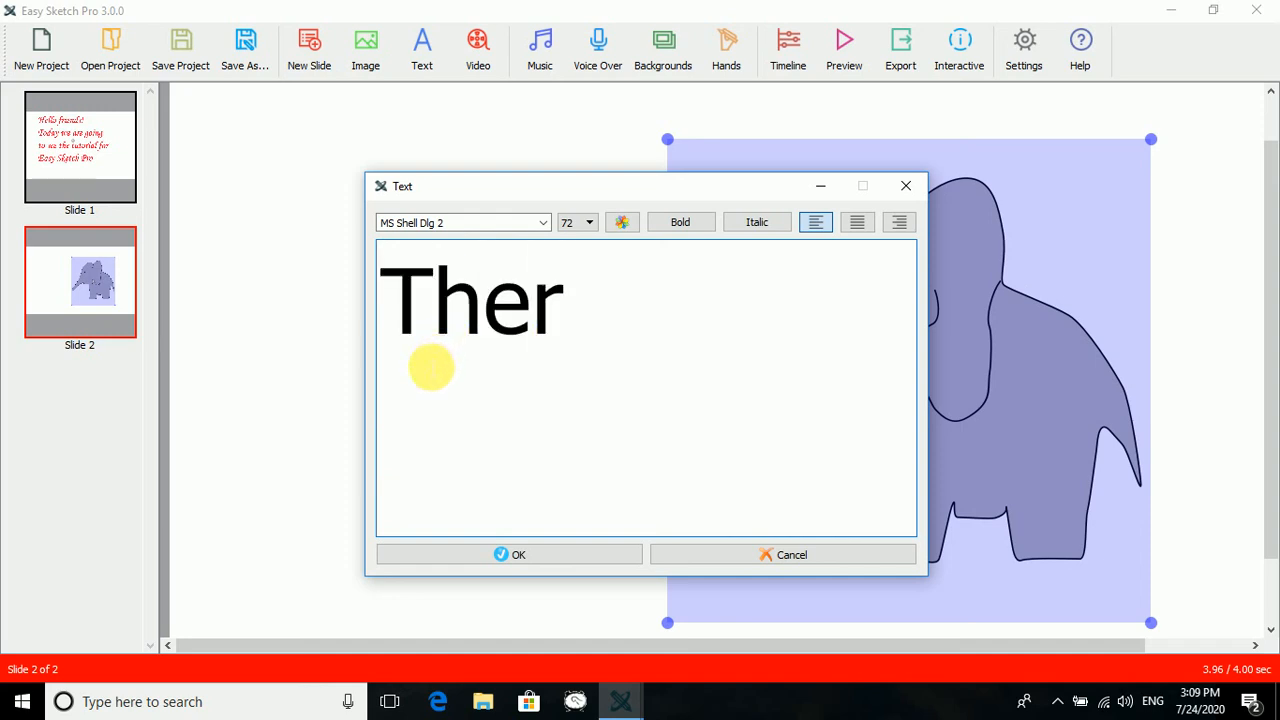
type("e was an")
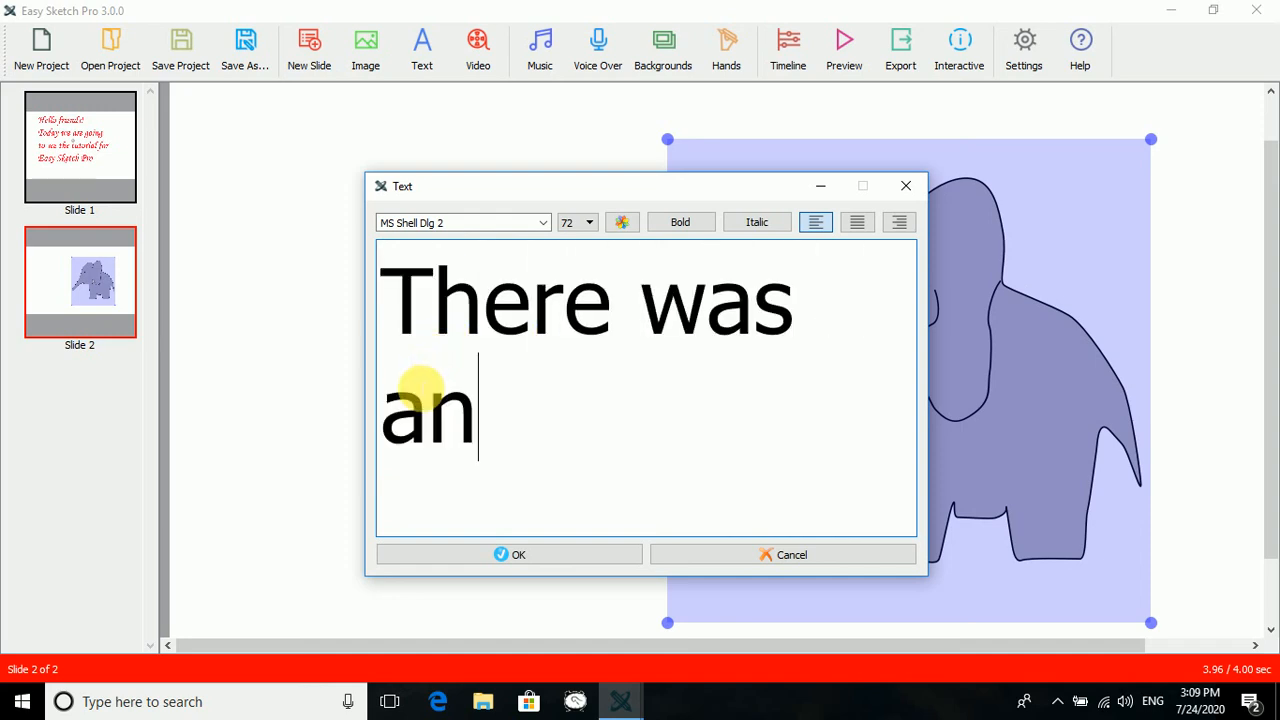
type(" eleph")
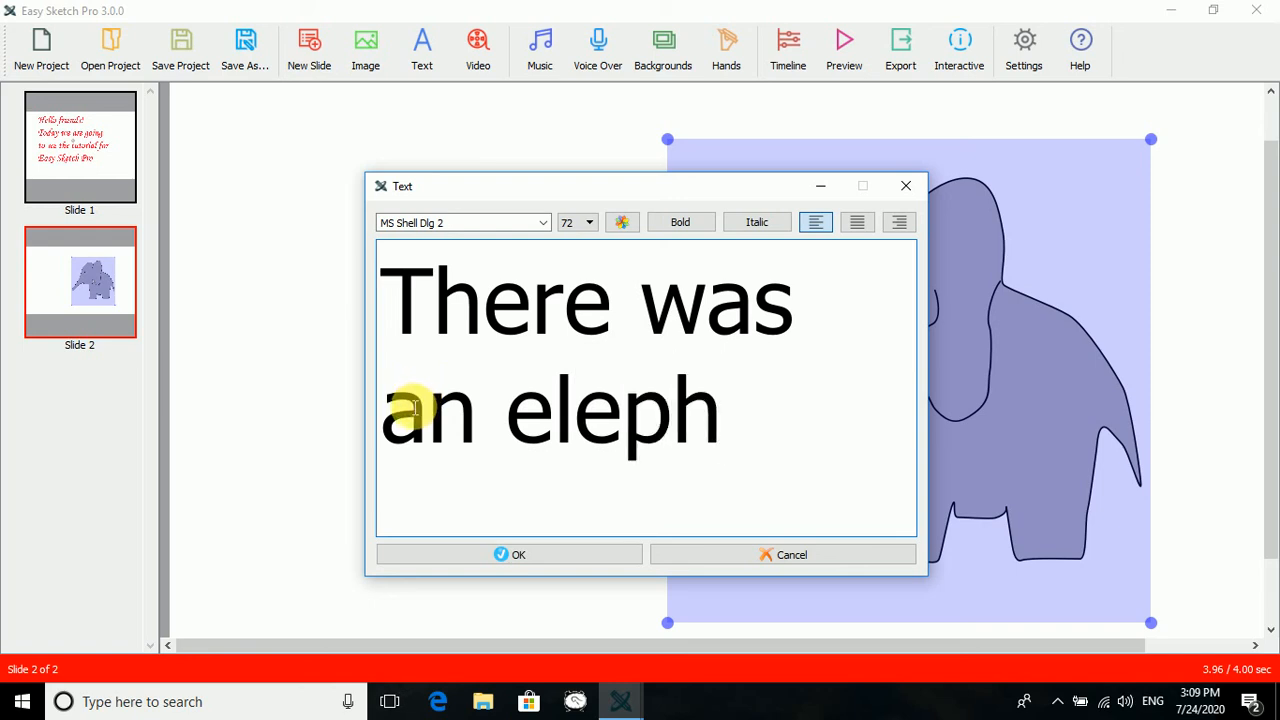
type("ant who ")
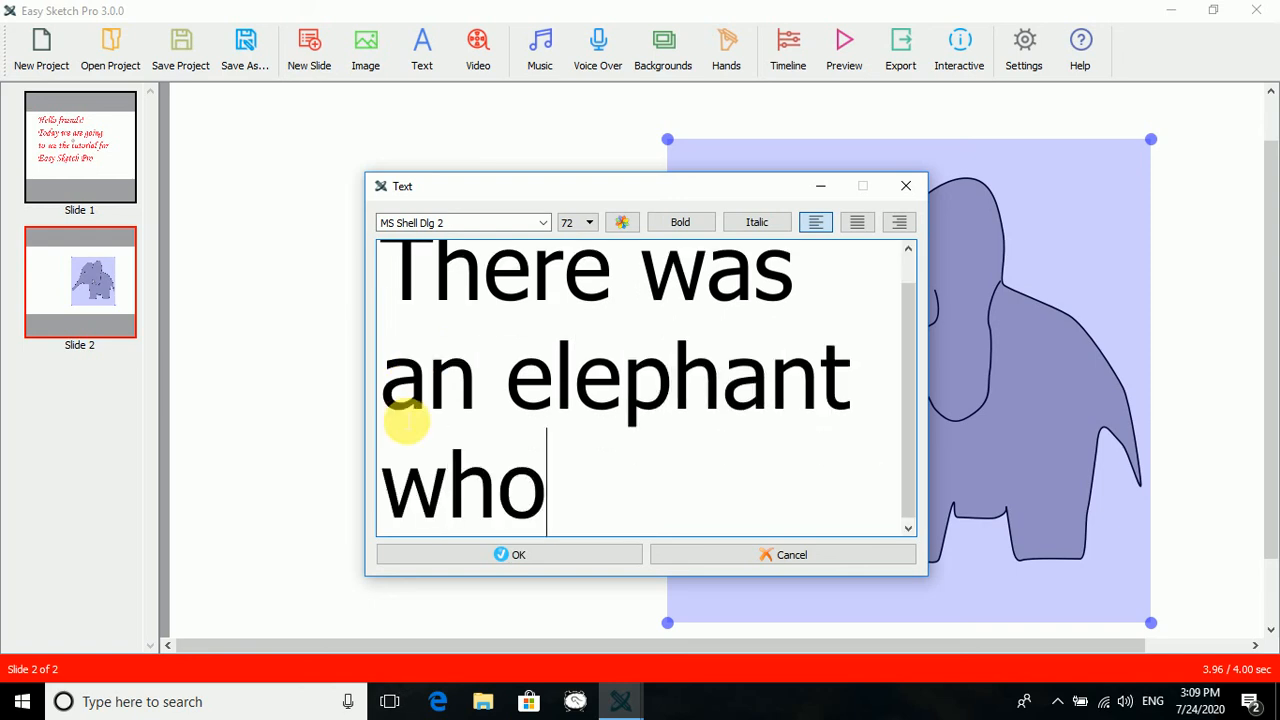
type("had")
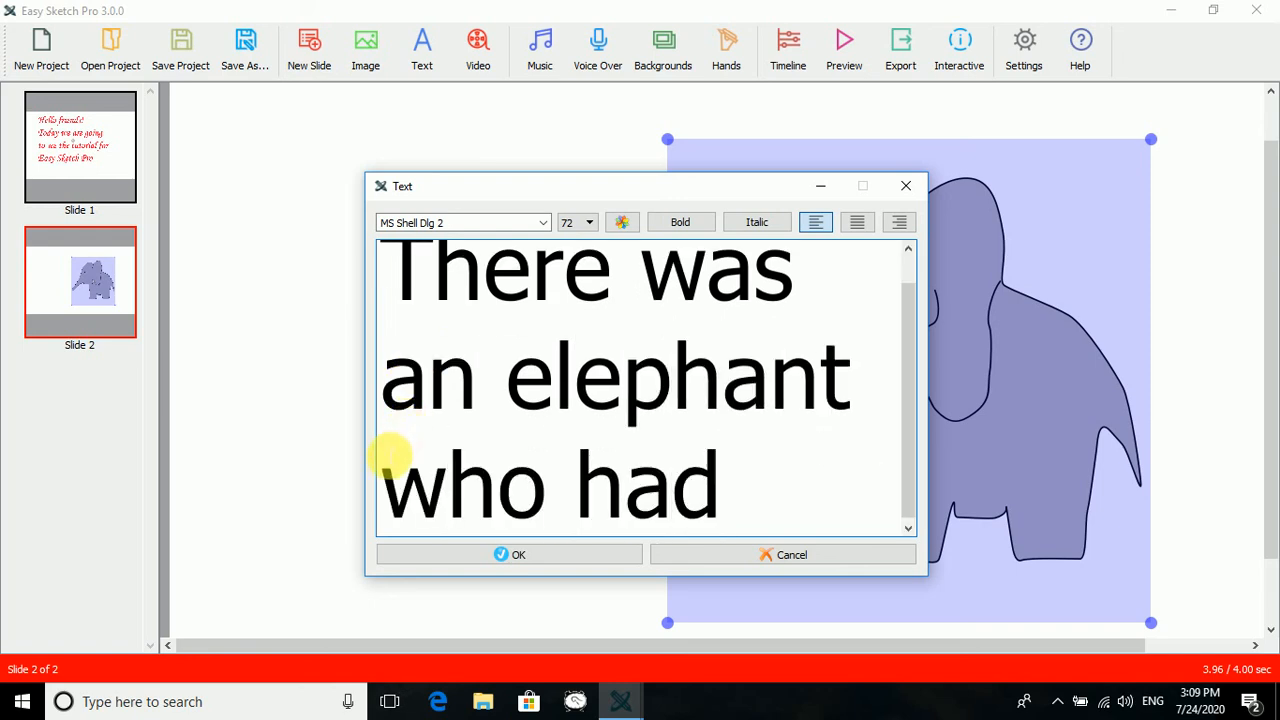
type(" no fri")
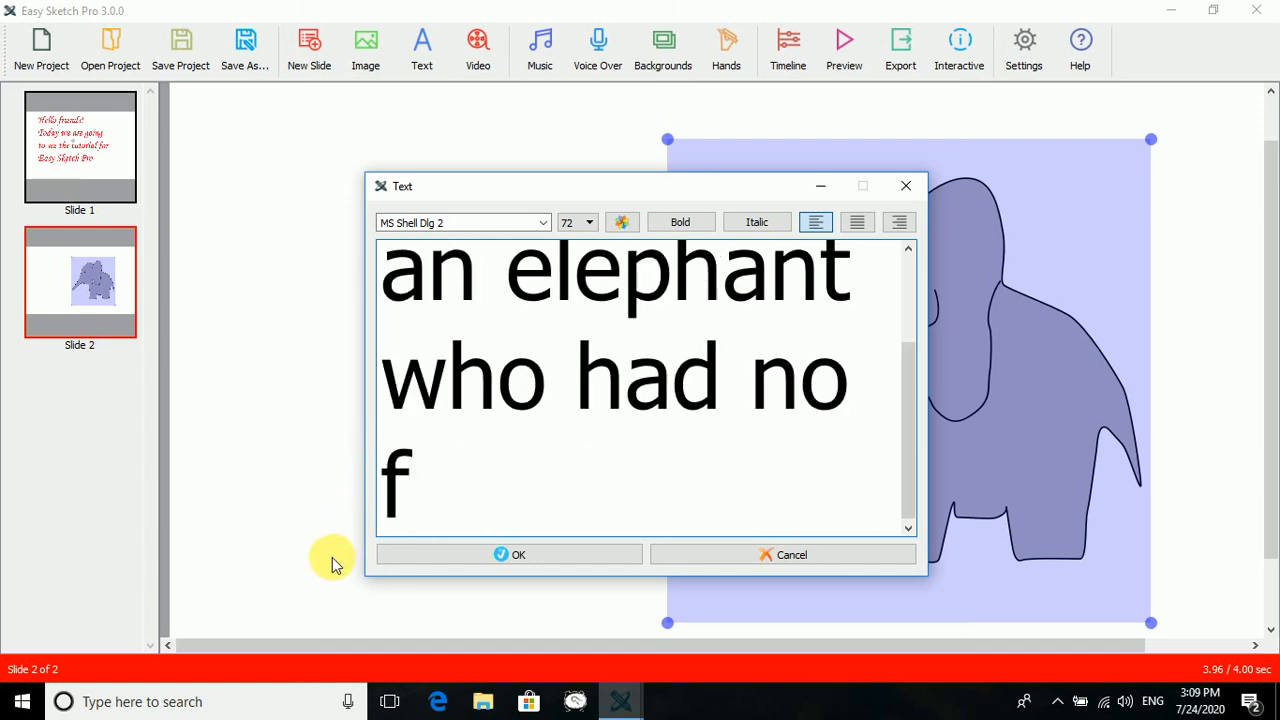
type("ends")
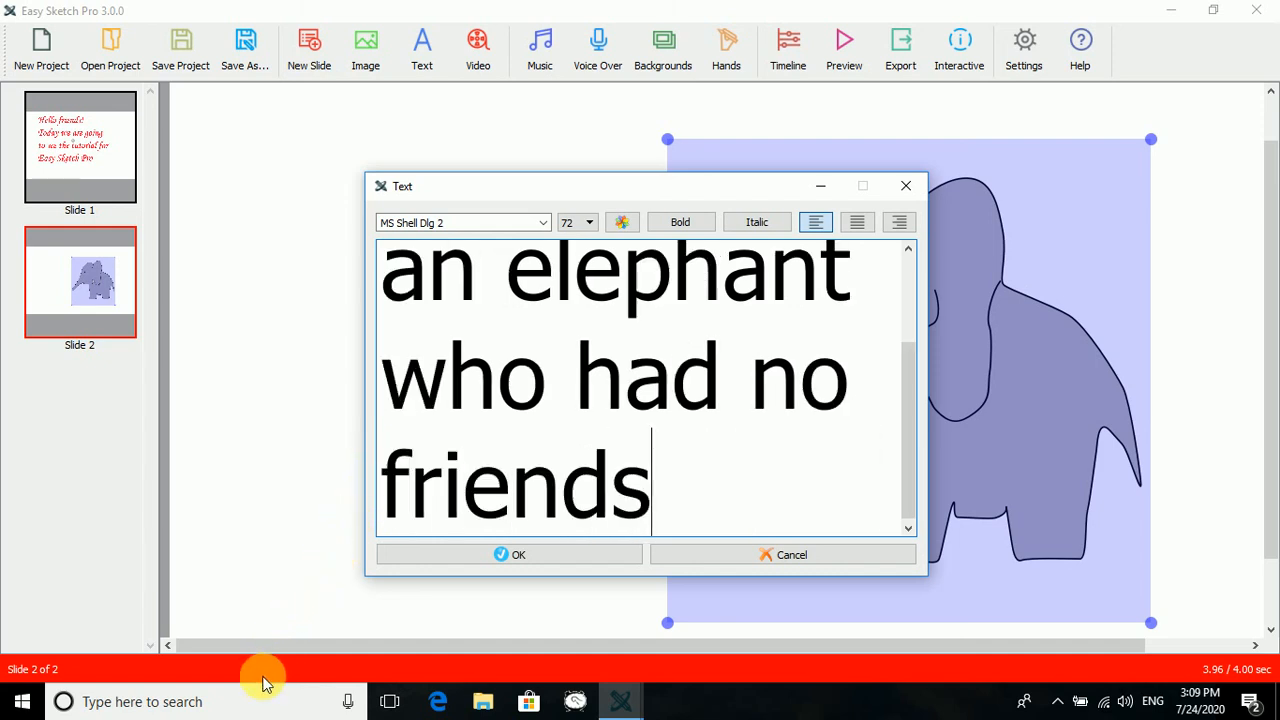
type(".")
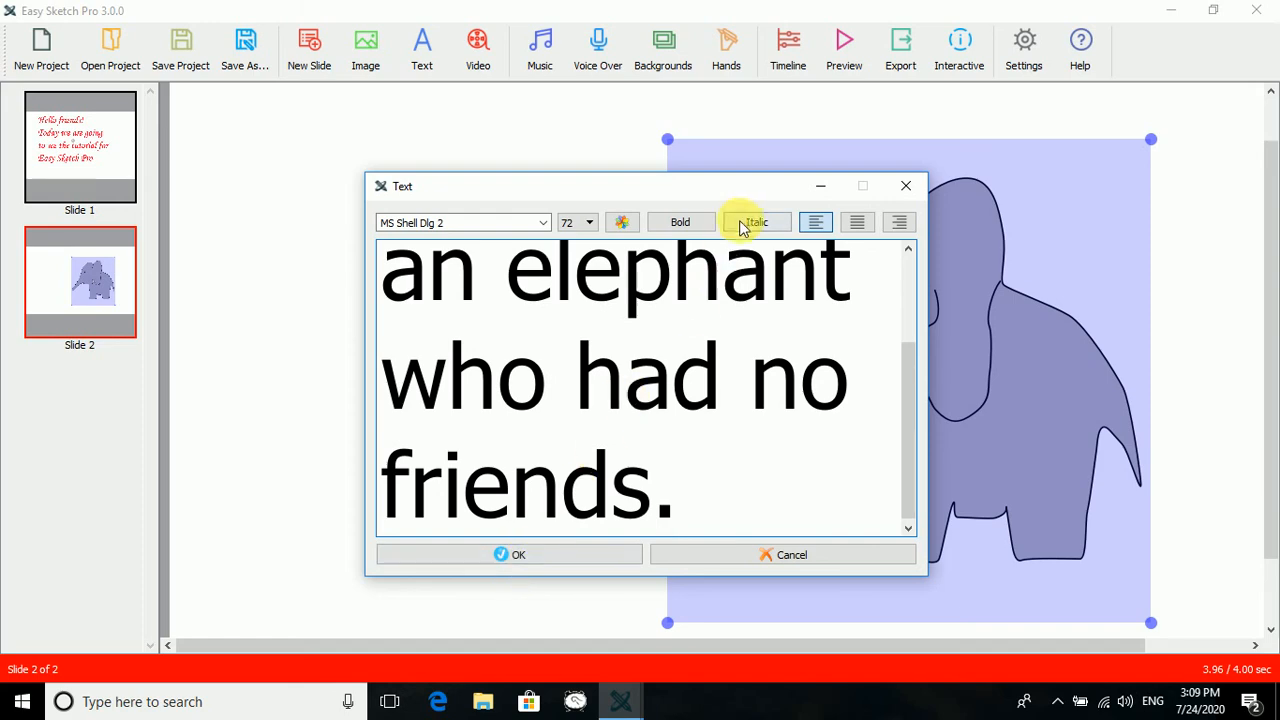
Colour the elephant sentence blue (#1c0cff)
left_click(621, 222)
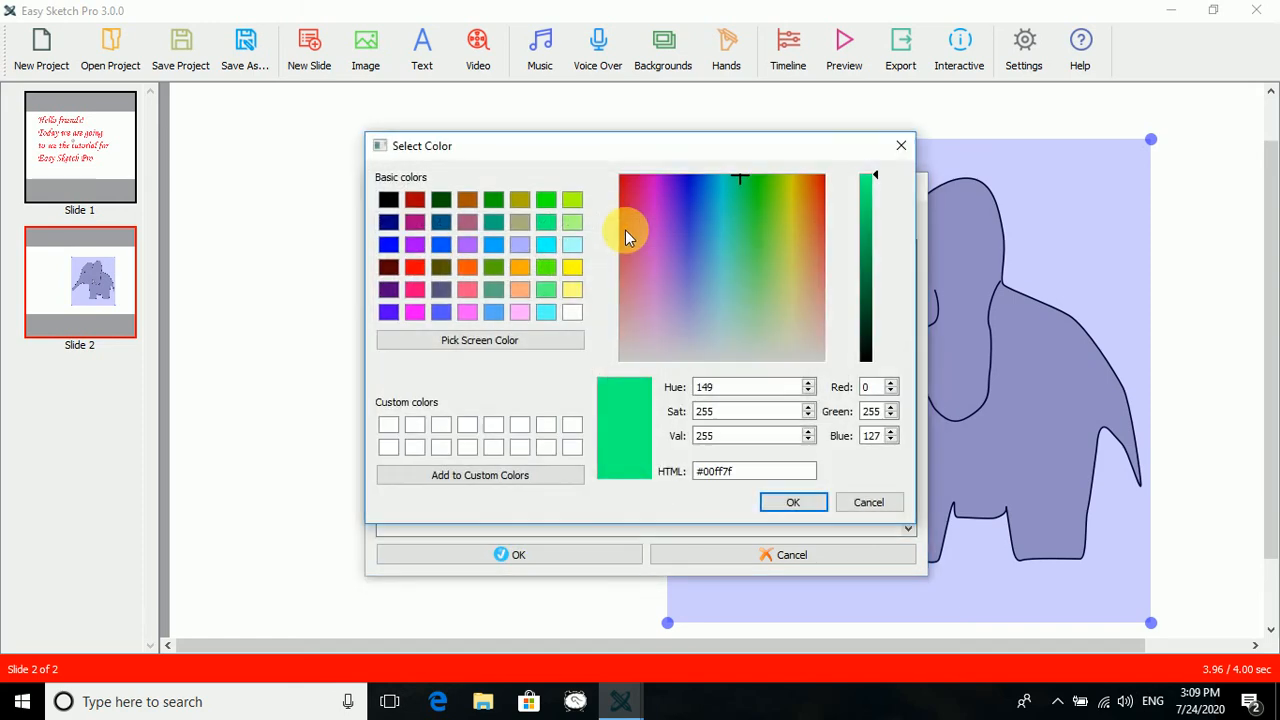
left_click(676, 194)
left_click(686, 184)
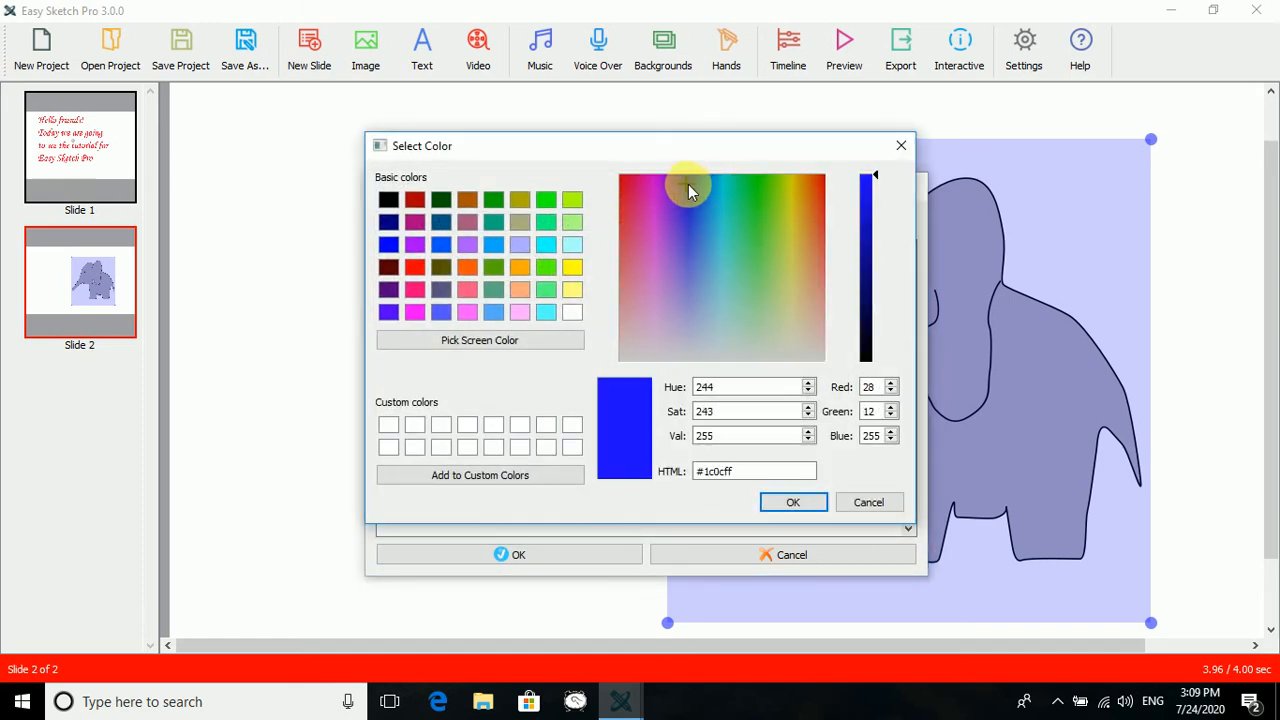
left_click(790, 503)
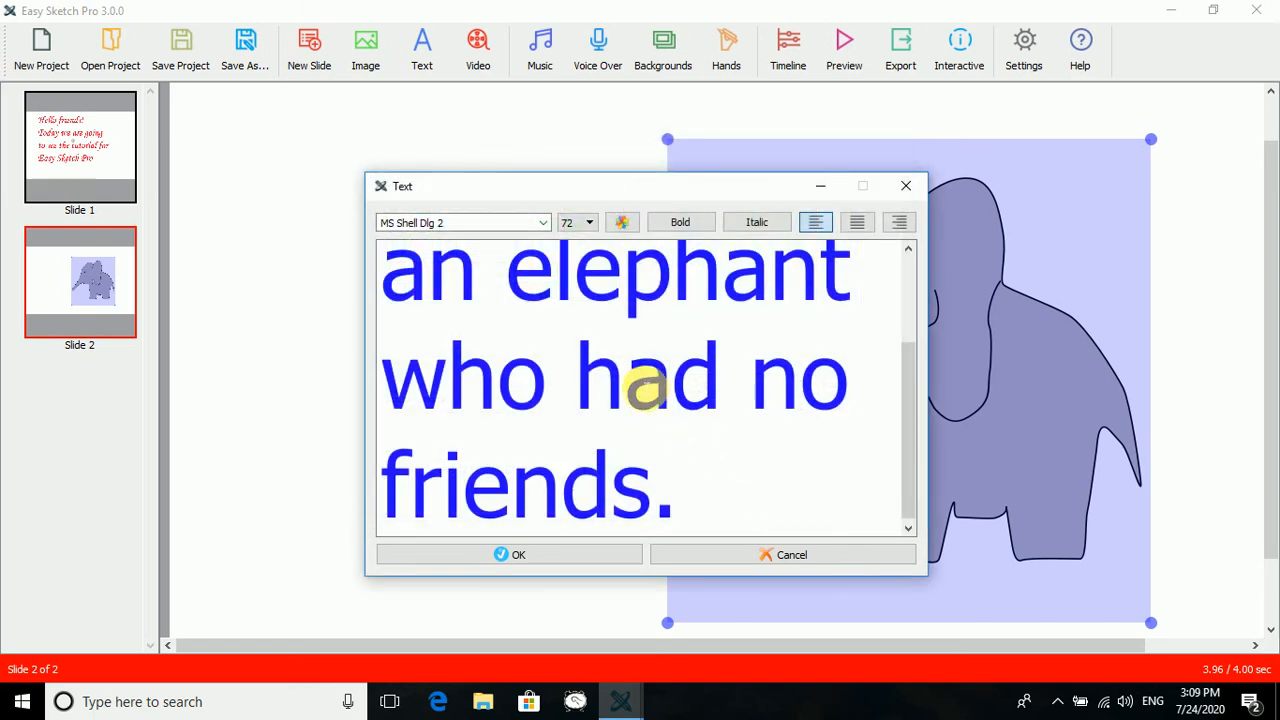
Set the elephant sentence's font size to 48 and insert the text on Slide 2
left_click(583, 225)
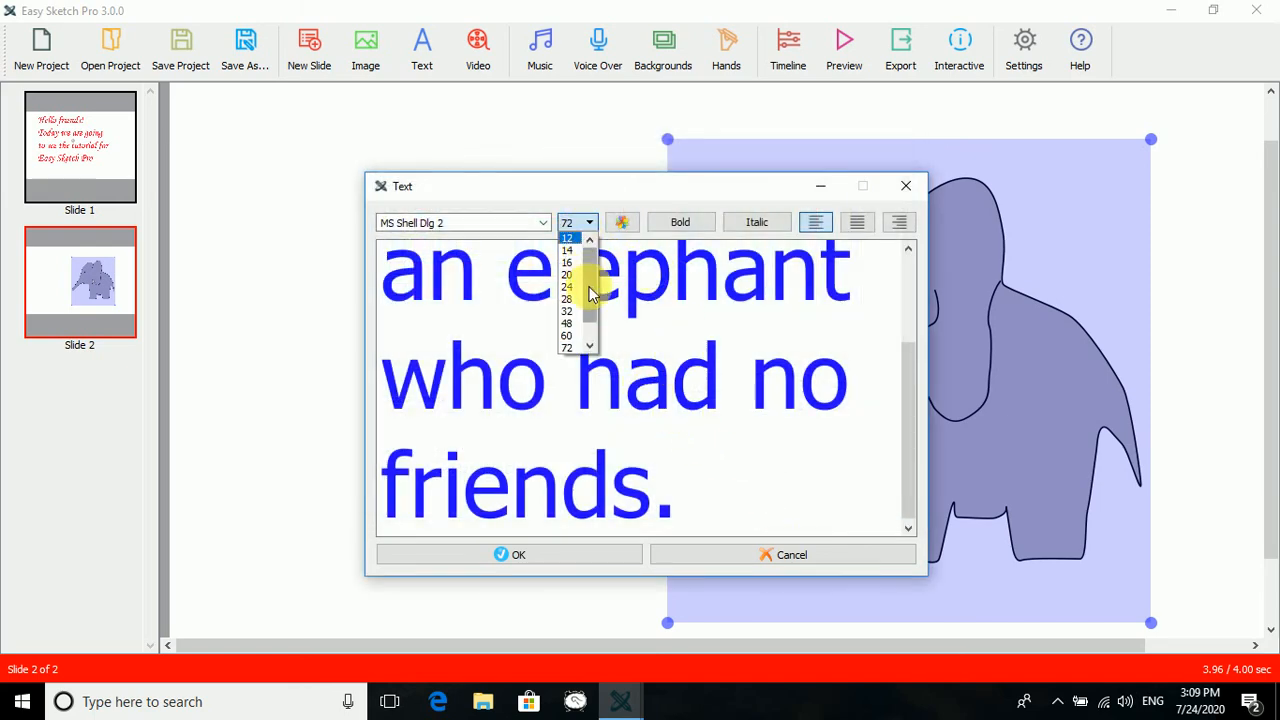
left_click(572, 322)
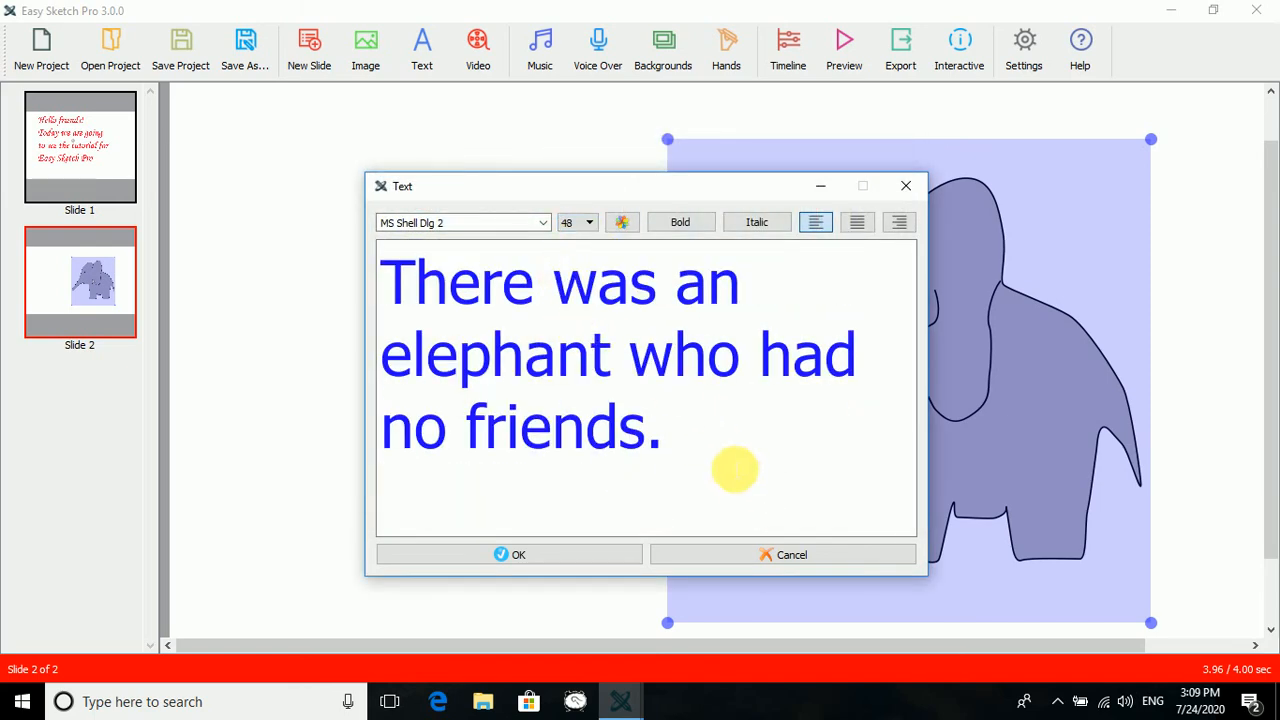
left_click(569, 554)
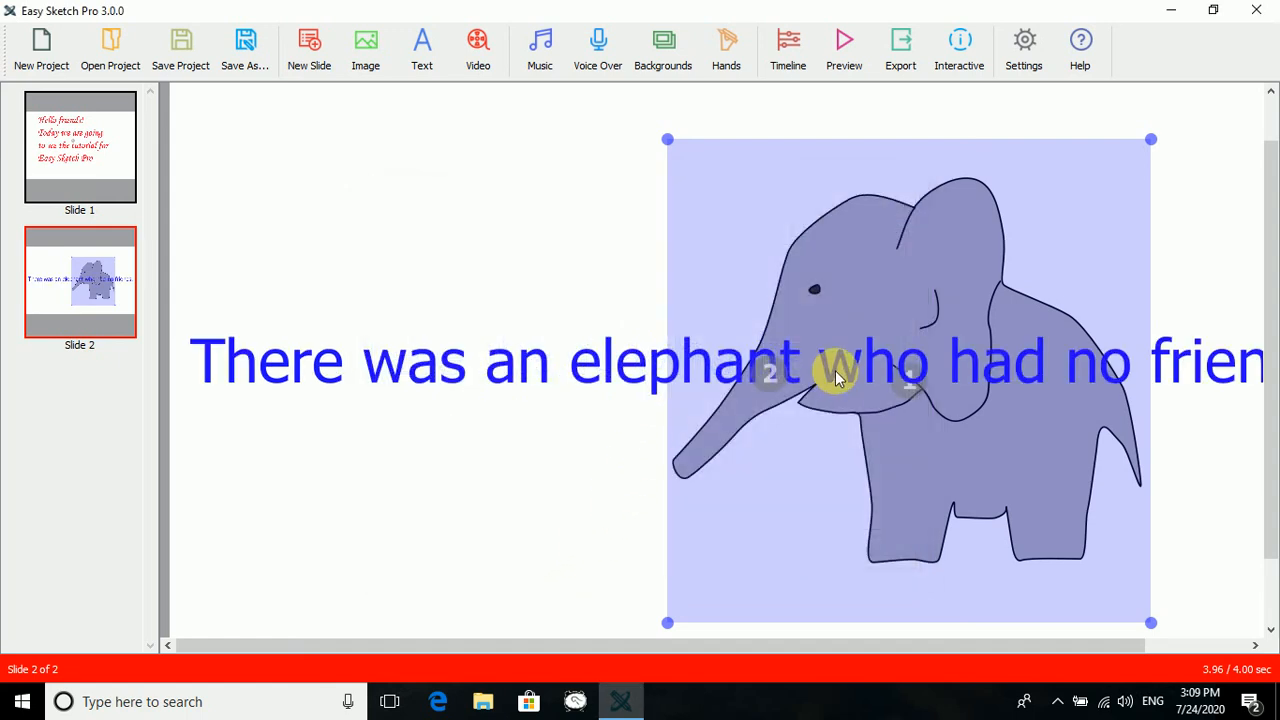